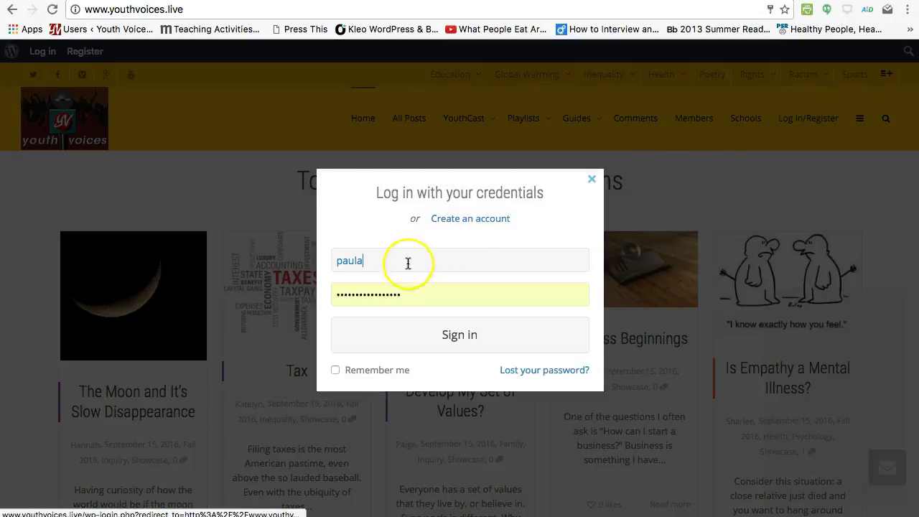
# - Sign in to Youth Voices and land on the Playlist, XP, and Badge Builder page
pyautogui.click(456, 336)
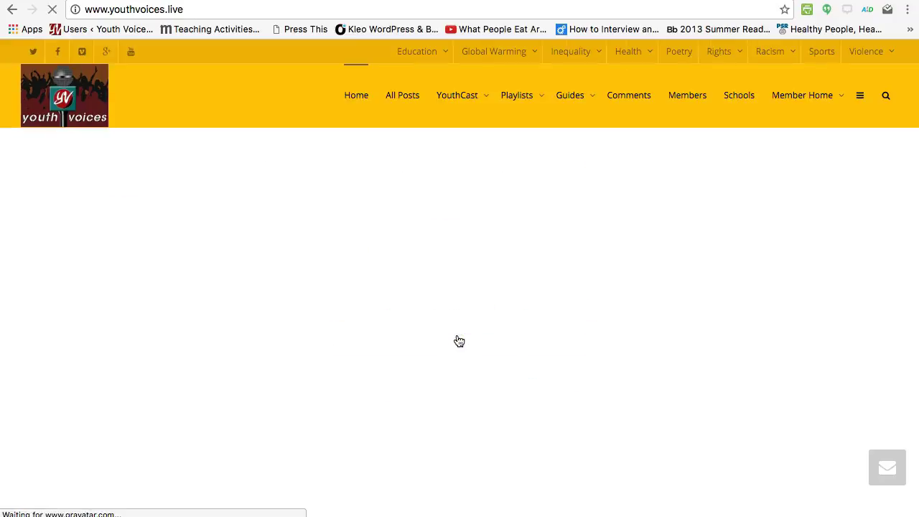
pyautogui.click(428, 354)
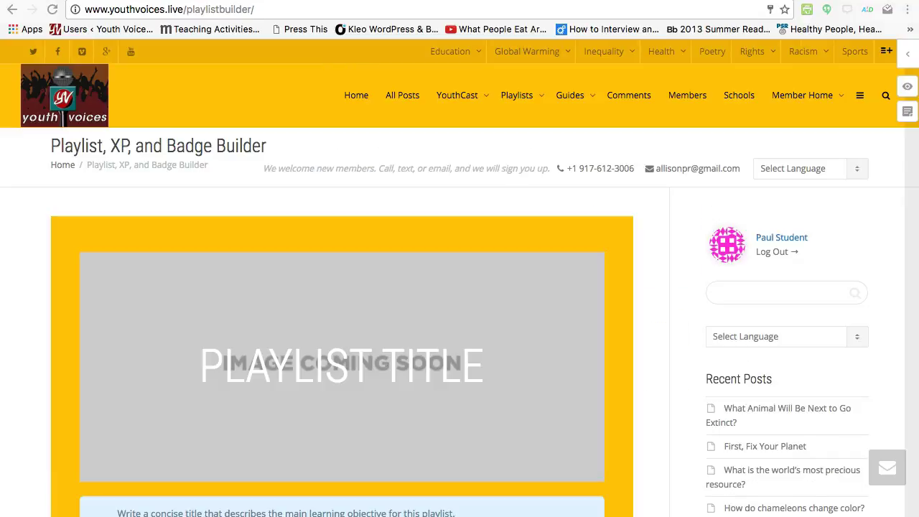
pyautogui.scroll(-1, 70, 466)
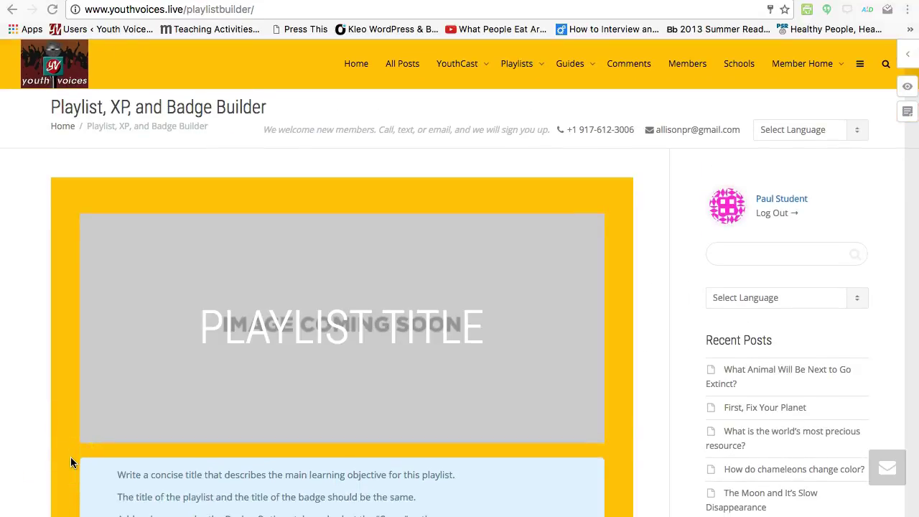
pyautogui.scroll(-5, 70, 458)
pyautogui.scroll(-4, 70, 461)
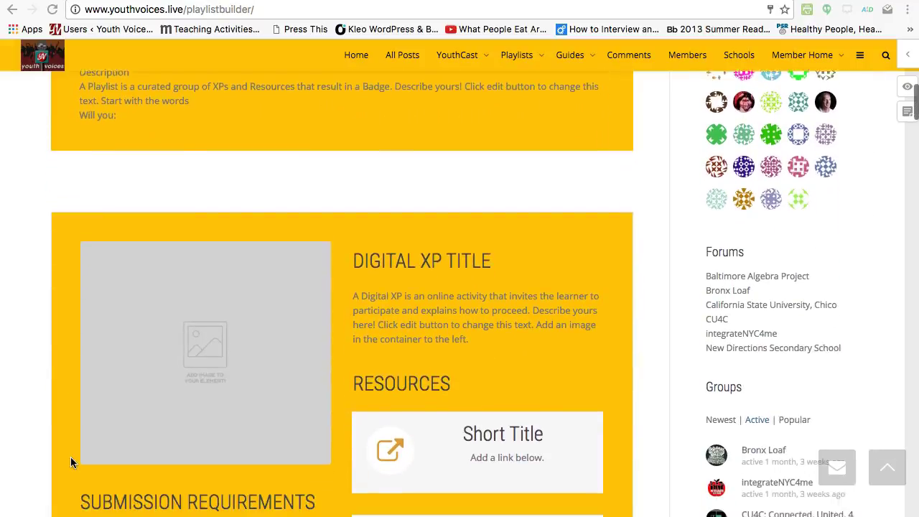
pyautogui.scroll(-7, 70, 461)
pyautogui.scroll(-4, 70, 460)
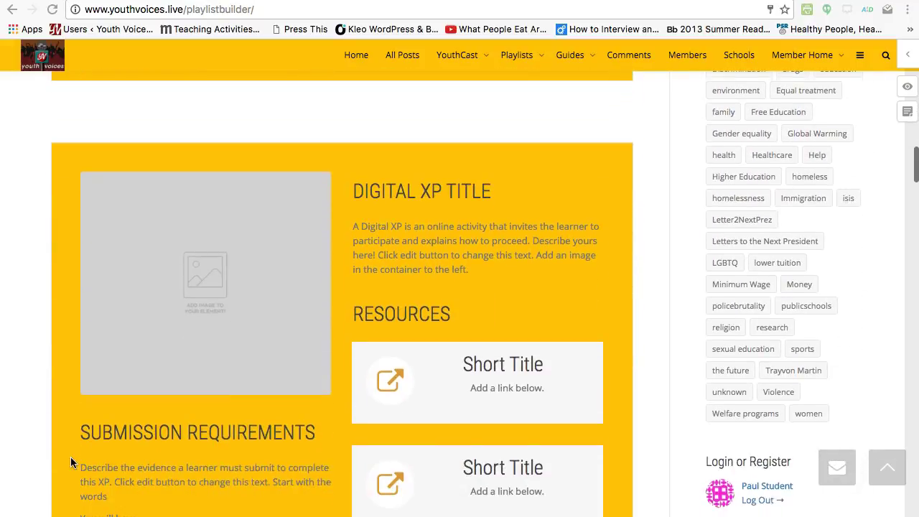
pyautogui.scroll(-6, 71, 461)
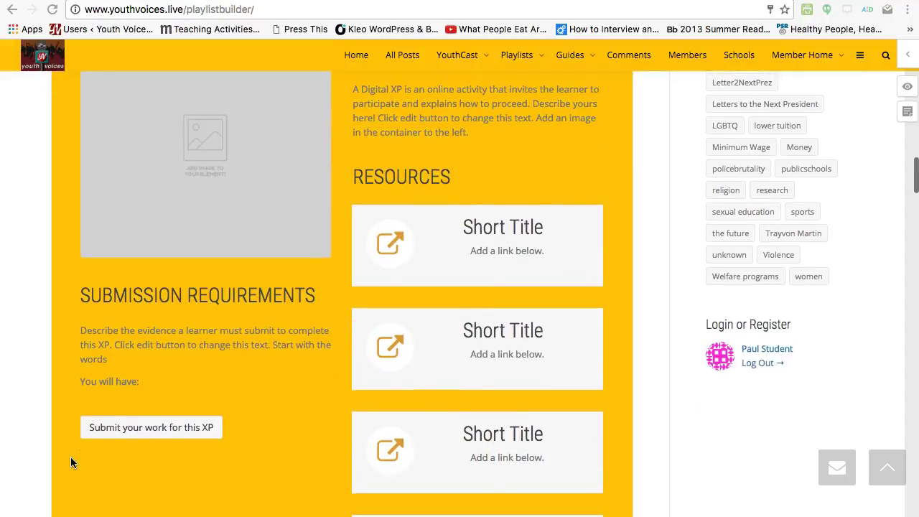
pyautogui.scroll(-4, 71, 461)
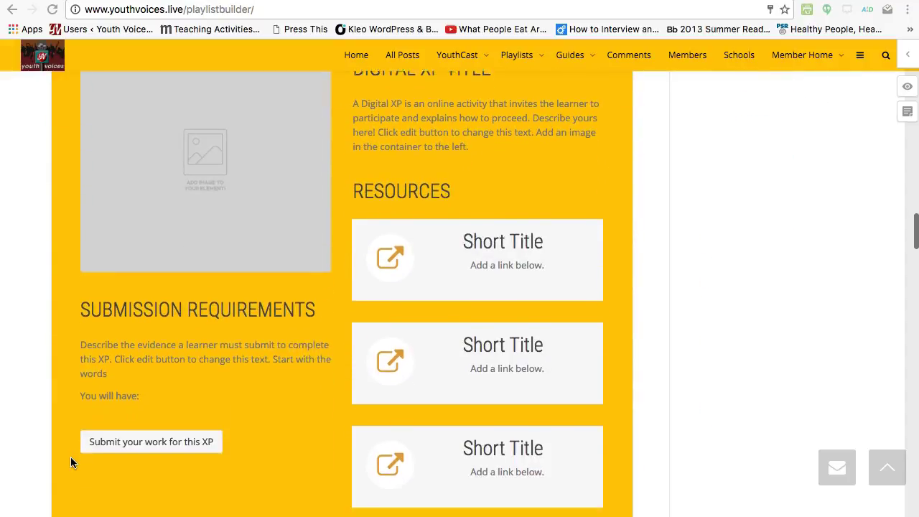
pyautogui.scroll(1, 70, 461)
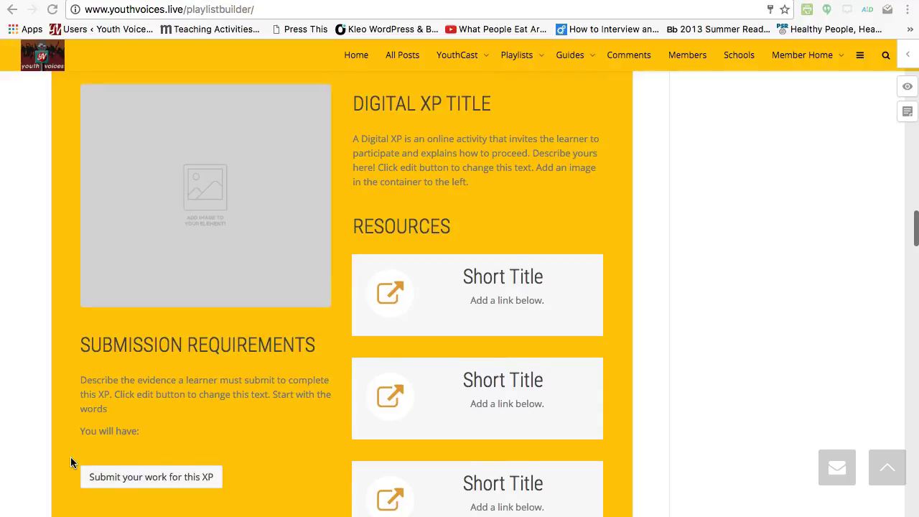
pyautogui.scroll(-5, 71, 462)
pyautogui.scroll(-4, 70, 461)
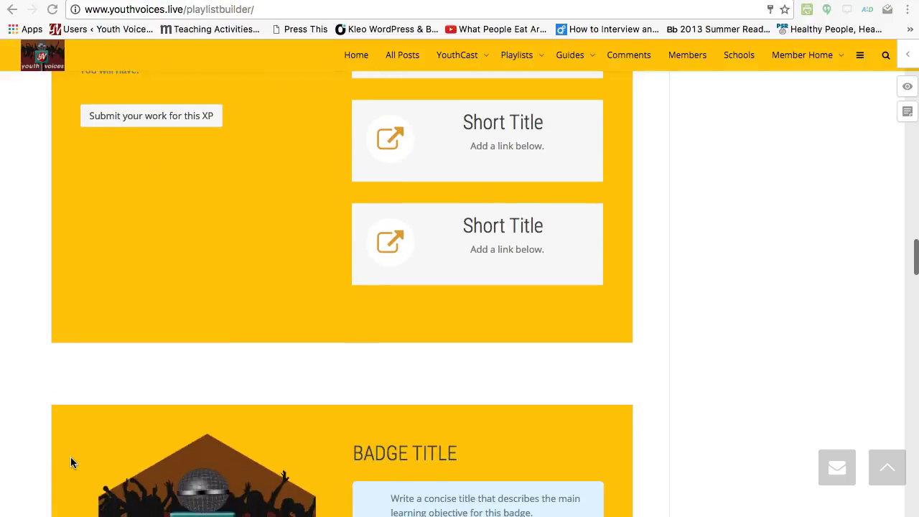
pyautogui.scroll(-3, 71, 462)
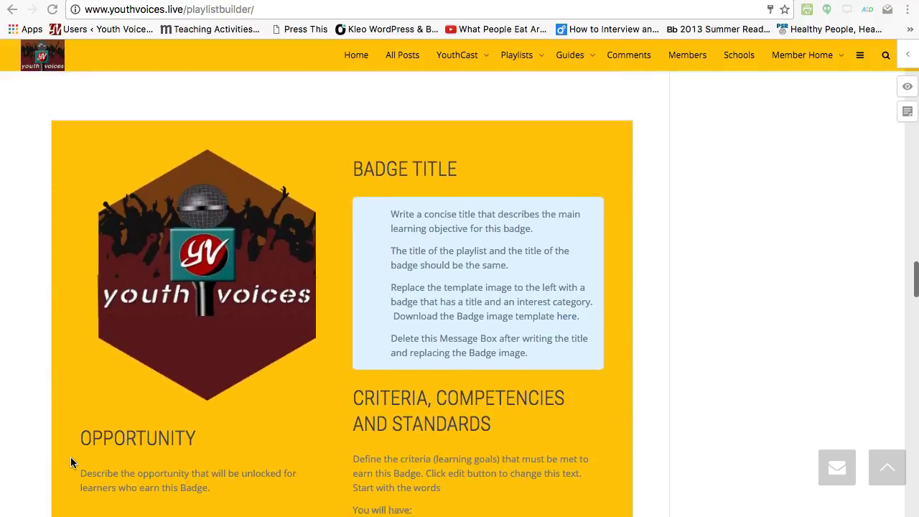
pyautogui.scroll(-3, 70, 462)
pyautogui.scroll(-3, 70, 462)
pyautogui.scroll(15, 71, 456)
pyautogui.scroll(10, 71, 469)
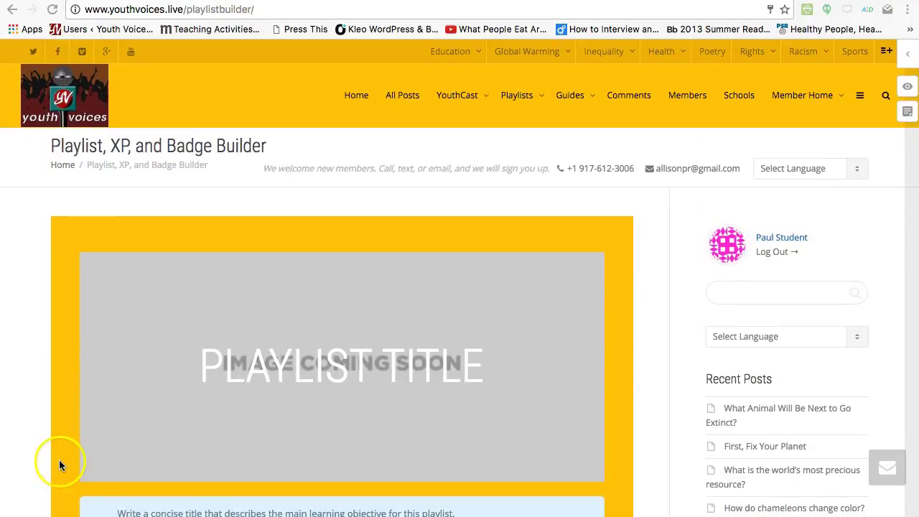
pyautogui.scroll(-5, 75, 424)
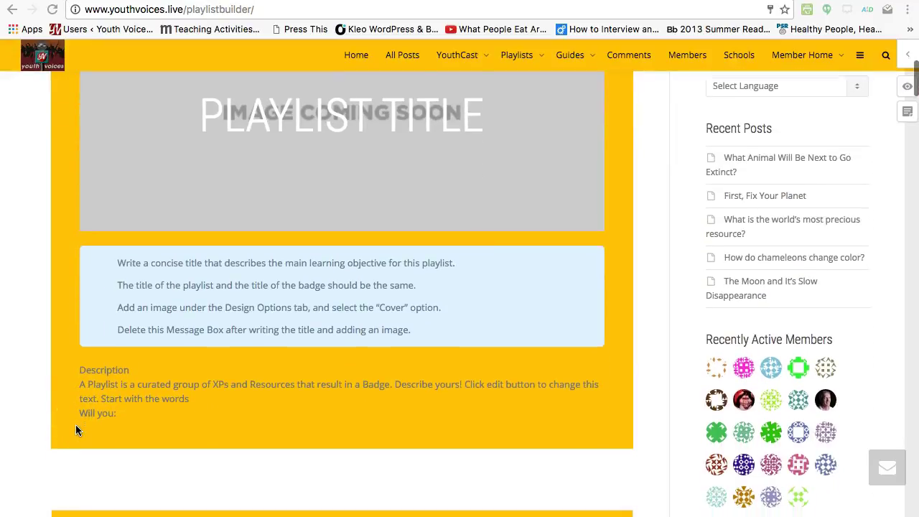
pyautogui.rightClick(75, 424)
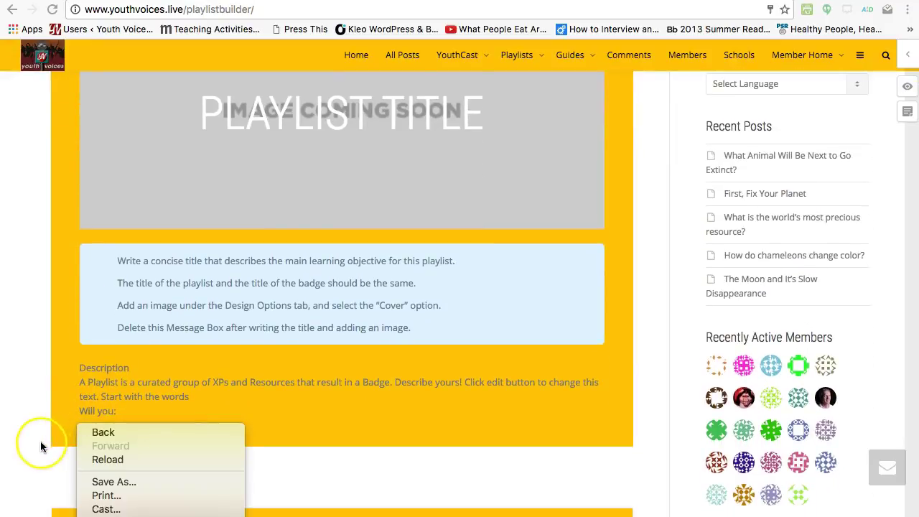
pyautogui.click(39, 470)
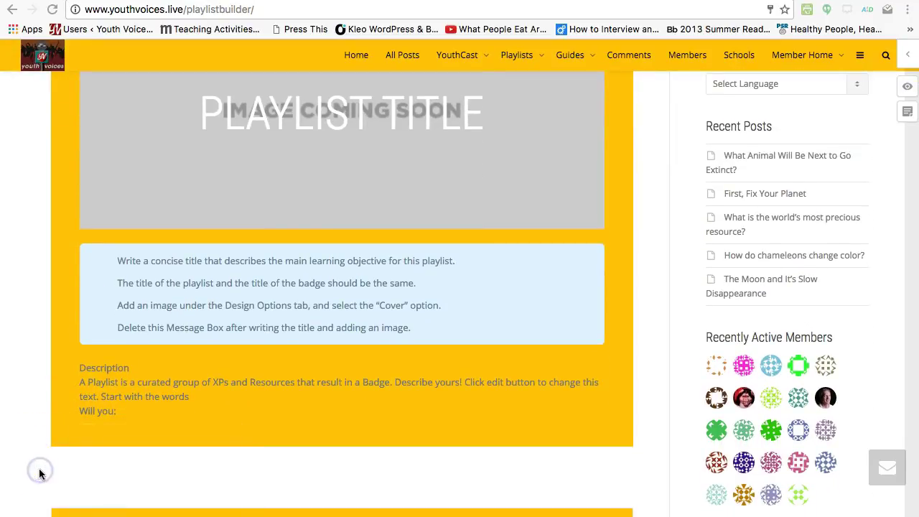
pyautogui.scroll(-5, 32, 494)
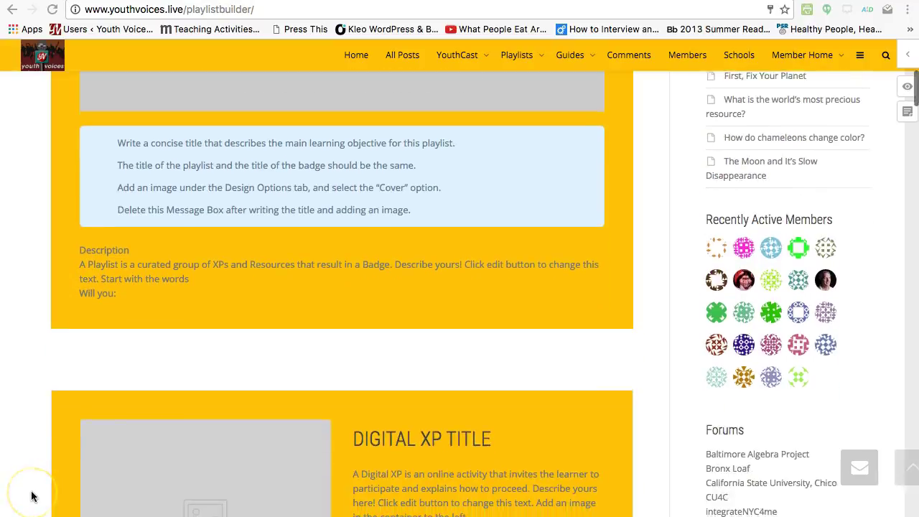
pyautogui.scroll(-1, 32, 495)
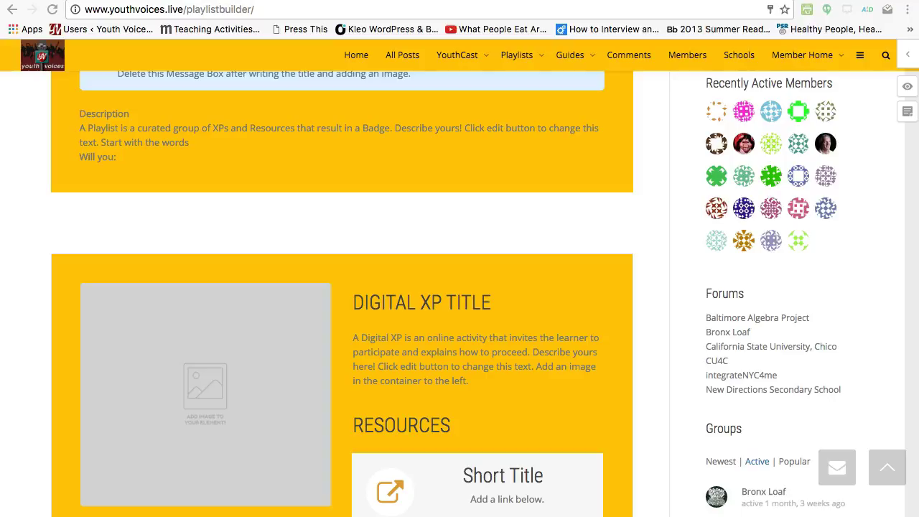
# - Create a new page from Member Home titled 'Capture Your Day in a Short Video' and let its draft save
pyautogui.click(803, 56)
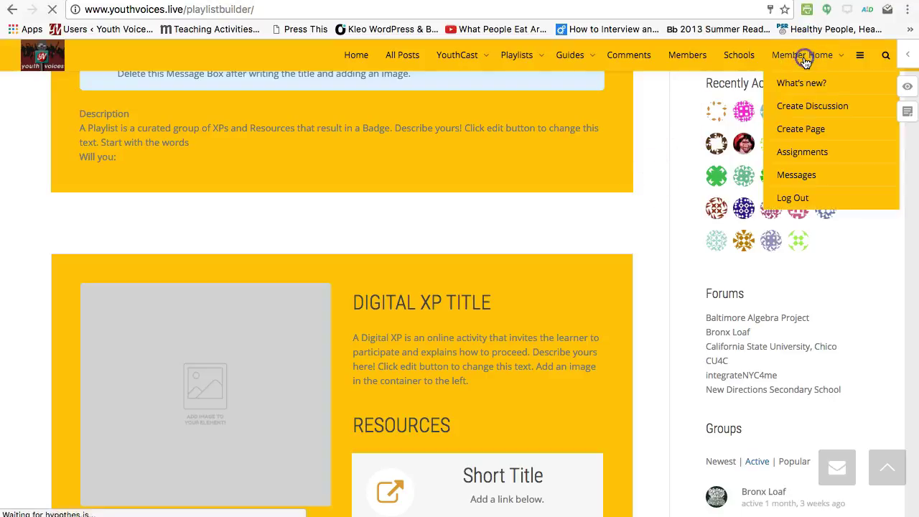
pyautogui.click(793, 134)
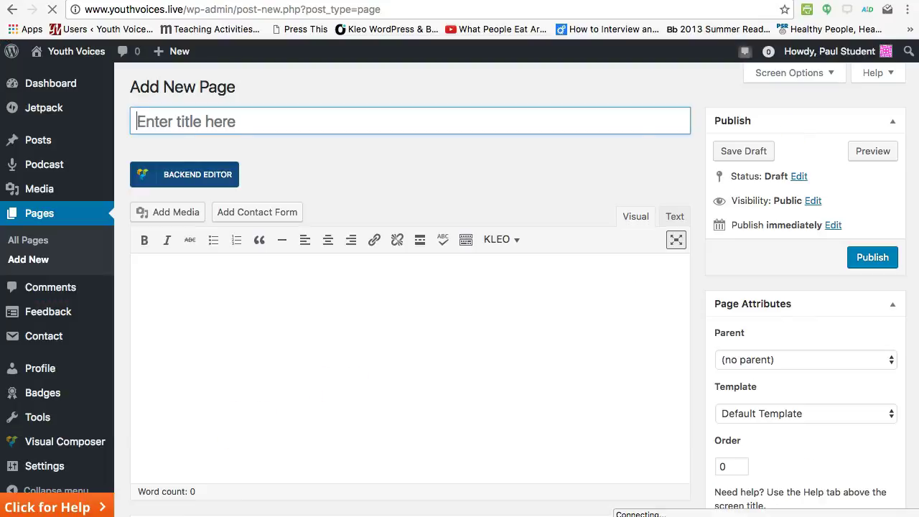
pyautogui.click(241, 122)
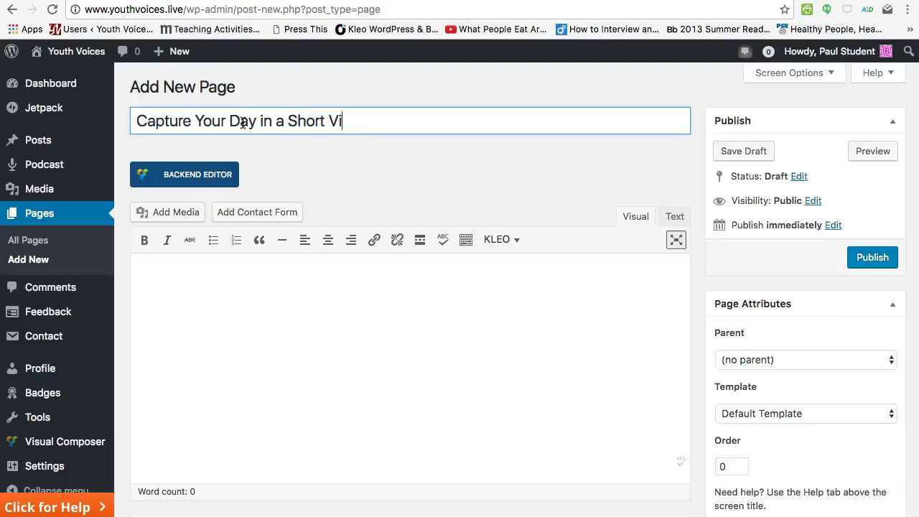
pyautogui.write('e')
pyautogui.click(202, 380)
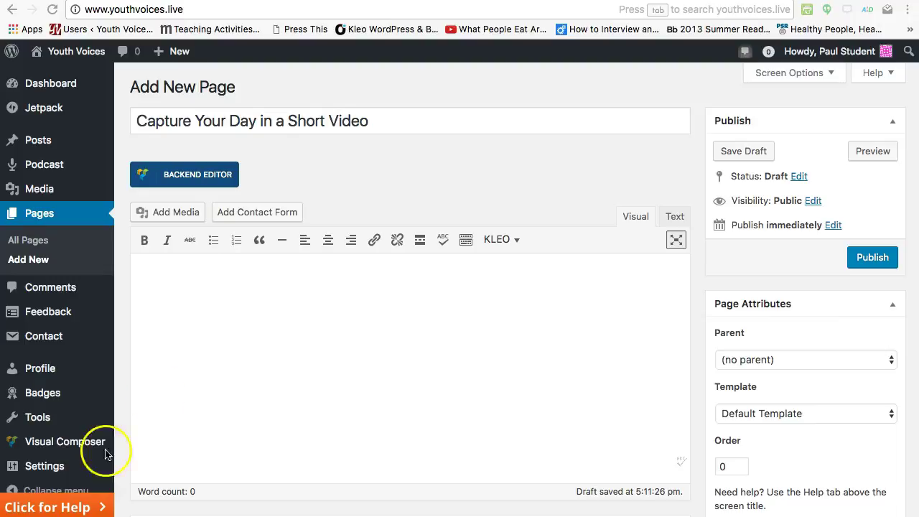
# - Switch the new page to the Visual Composer backend editor with its empty canvas
pyautogui.click(199, 174)
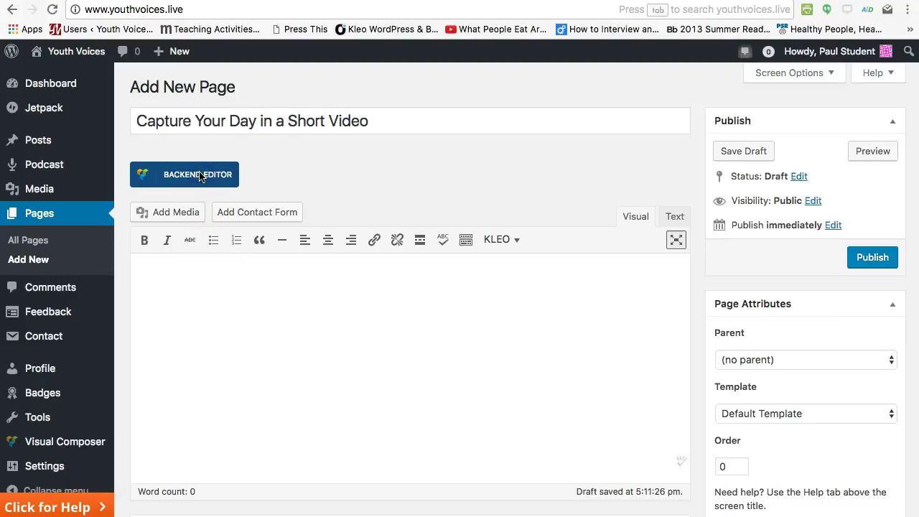
pyautogui.click(200, 176)
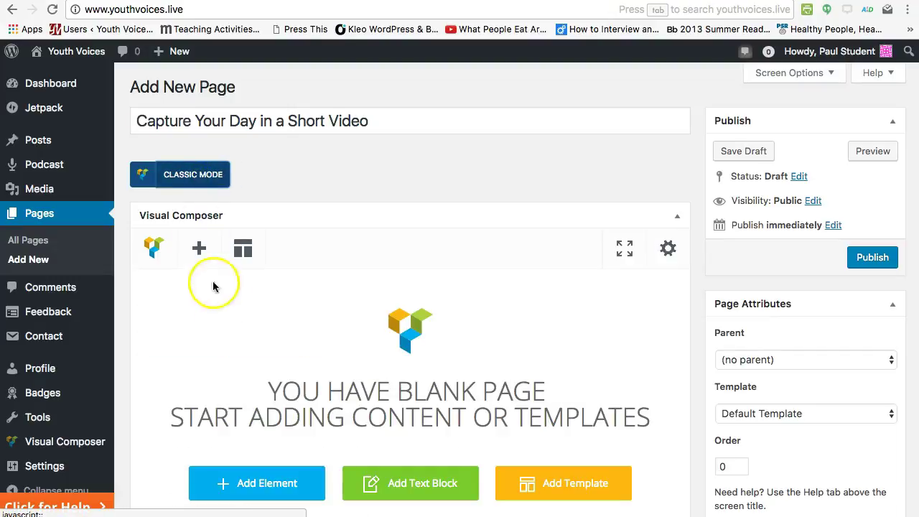
pyautogui.scroll(-1, 238, 339)
pyautogui.scroll(-1, 238, 337)
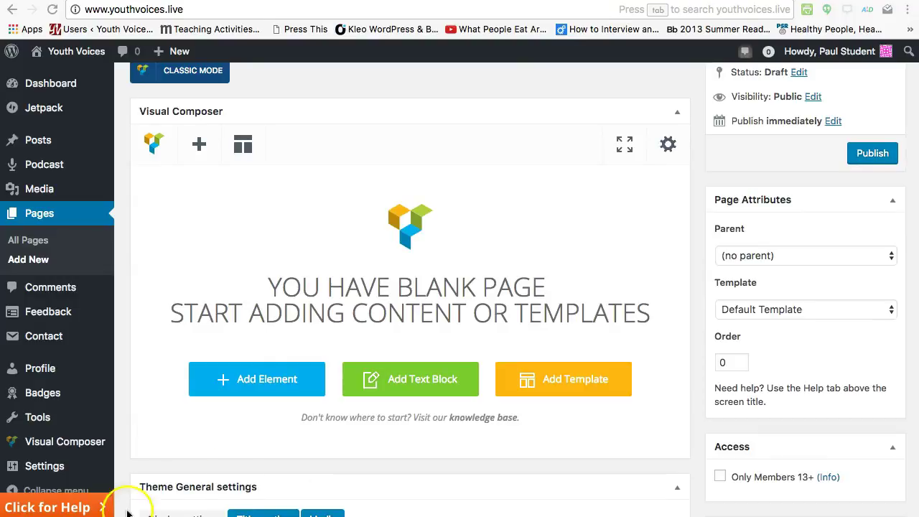
# - Append the saved 'Playlist, XP, and Badge Builder' template from My Templates to the page
pyautogui.click(545, 383)
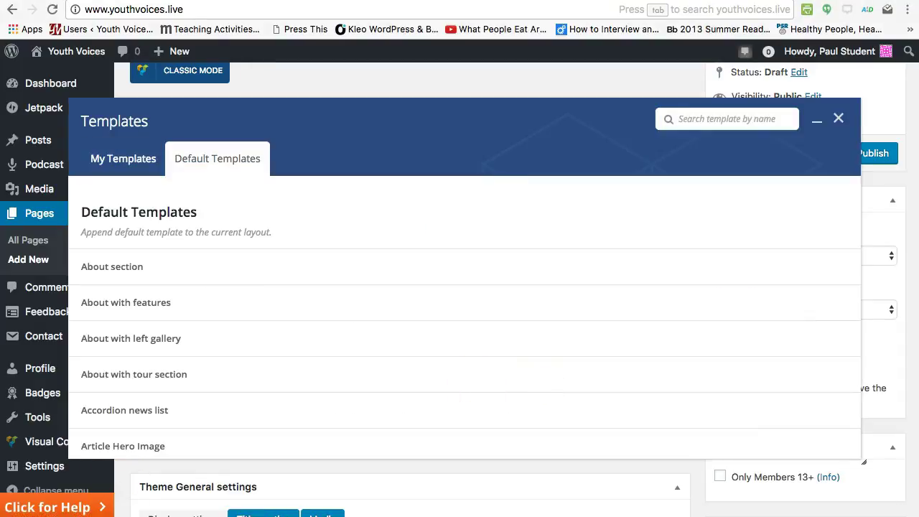
pyautogui.click(115, 161)
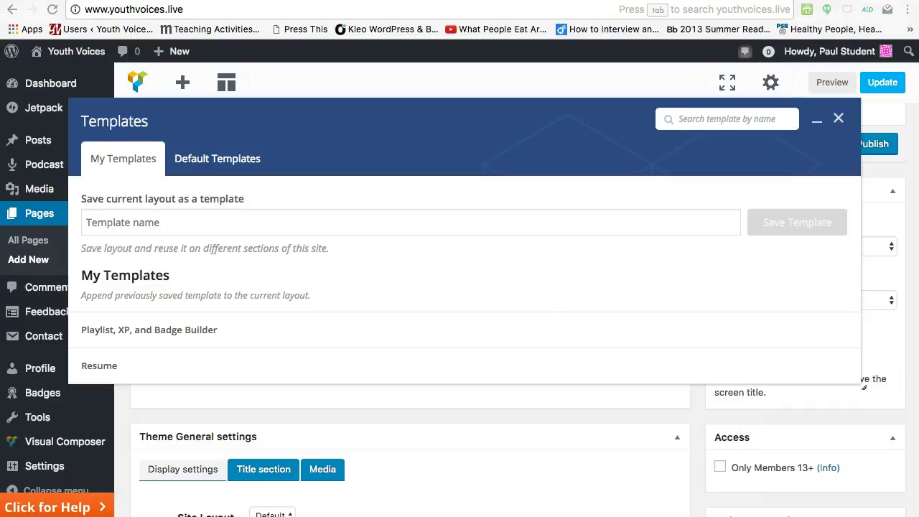
pyautogui.scroll(3, 365, 420)
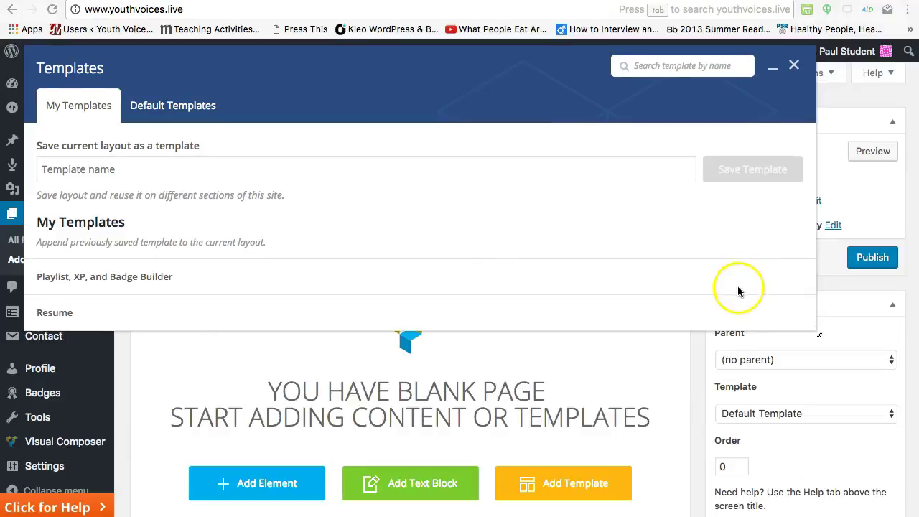
pyautogui.click(623, 282)
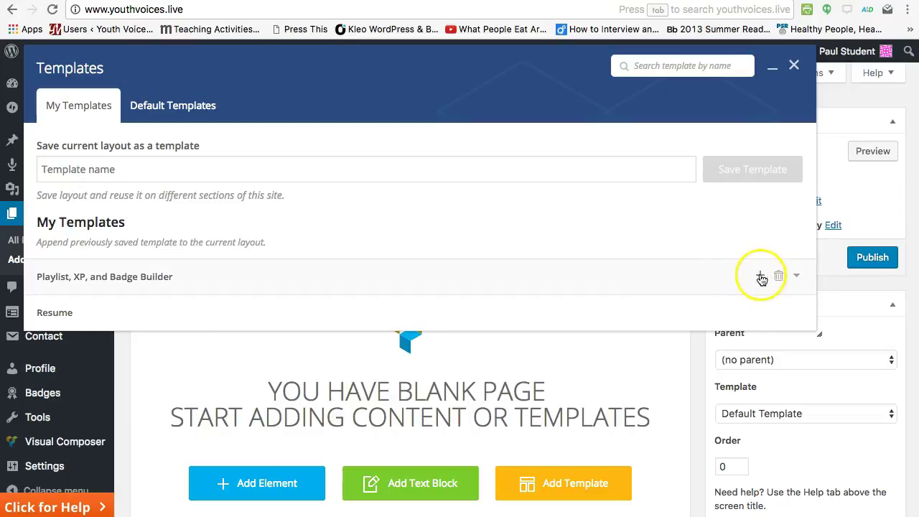
pyautogui.click(760, 276)
pyautogui.click(760, 277)
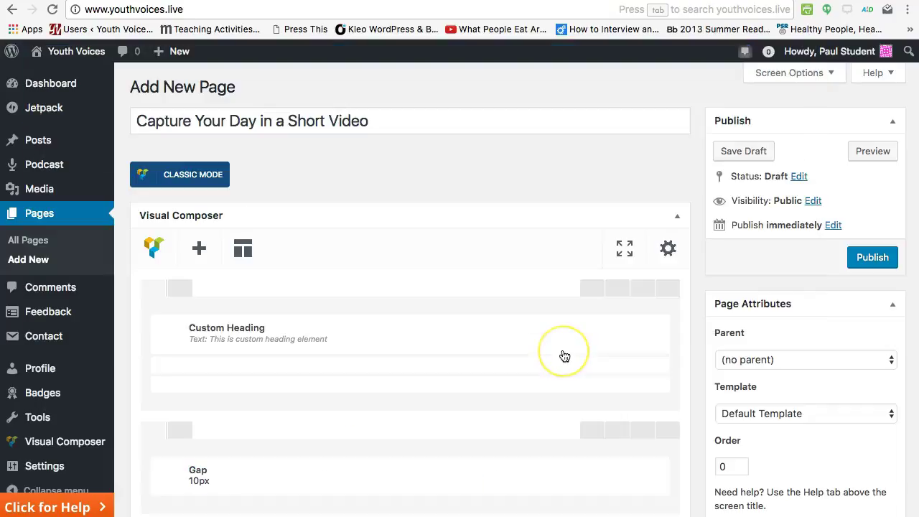
pyautogui.scroll(-5, 500, 366)
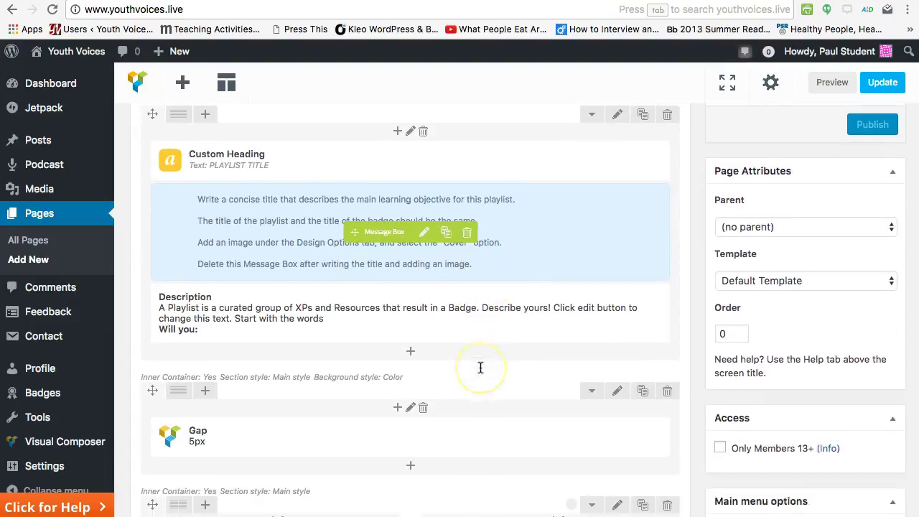
pyautogui.scroll(-2, 480, 366)
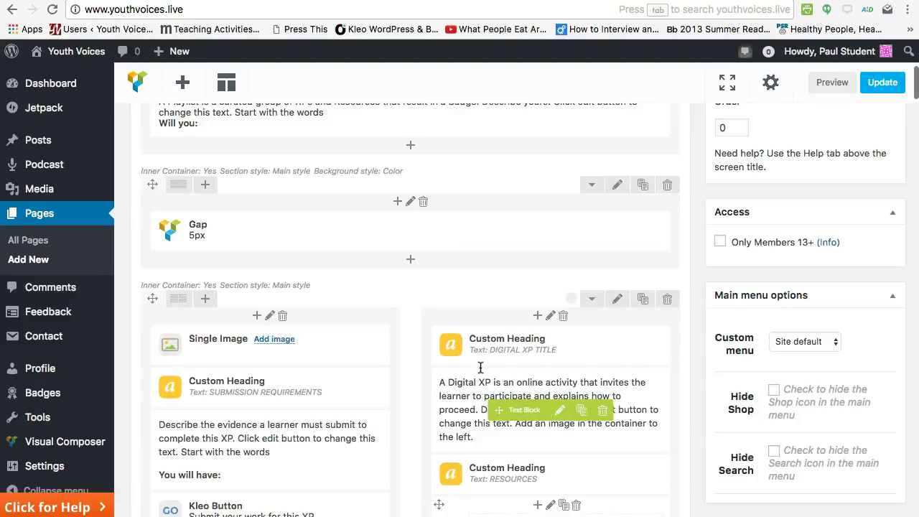
pyautogui.scroll(-2, 480, 367)
pyautogui.scroll(-5, 480, 367)
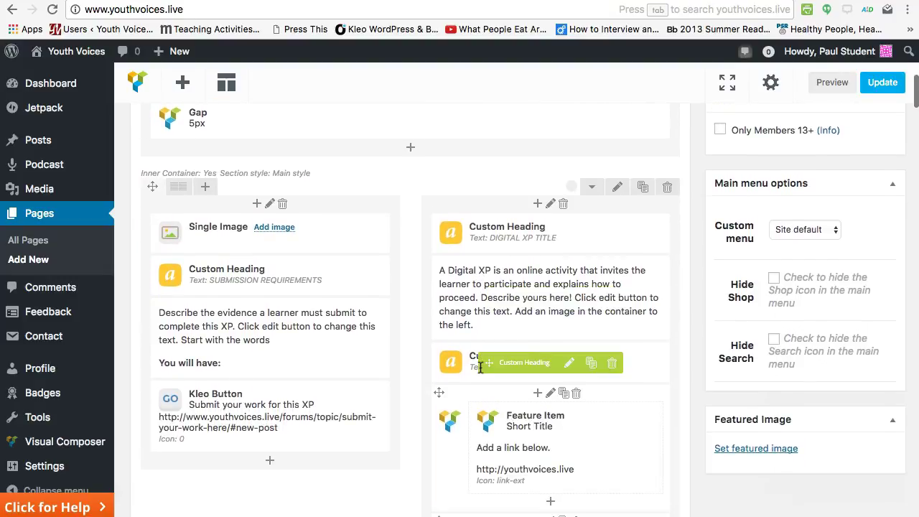
pyautogui.scroll(-9, 480, 367)
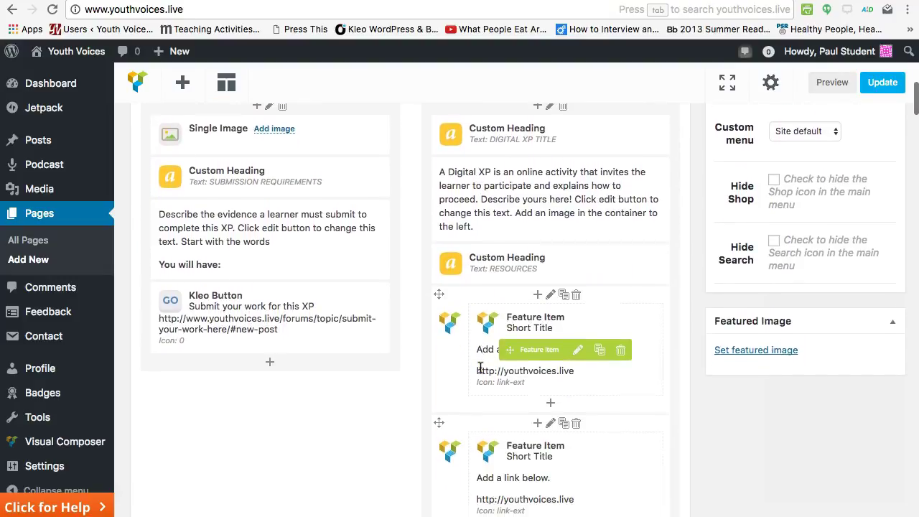
pyautogui.scroll(-16, 480, 367)
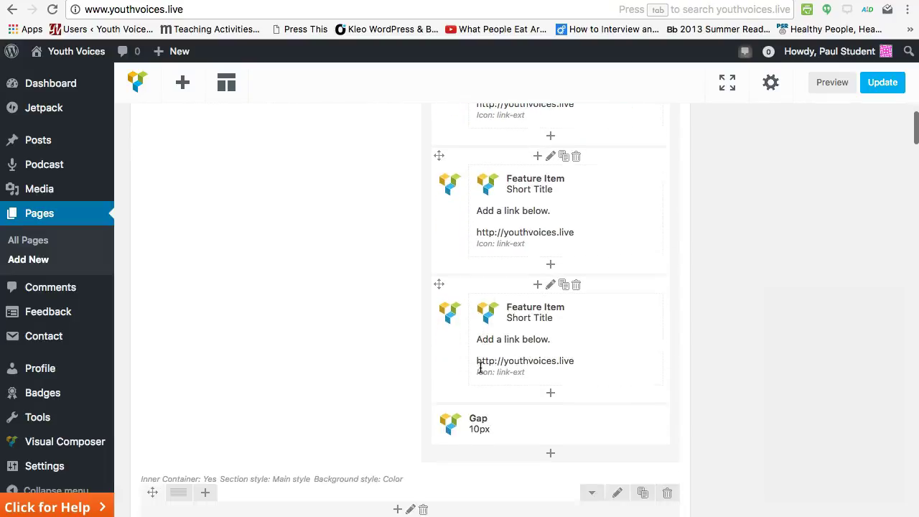
pyautogui.scroll(-14, 479, 364)
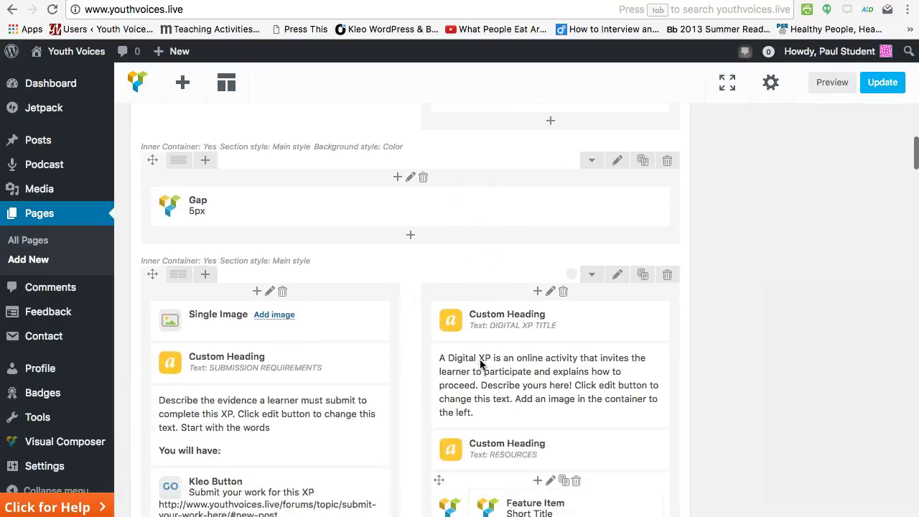
pyautogui.scroll(-13, 480, 364)
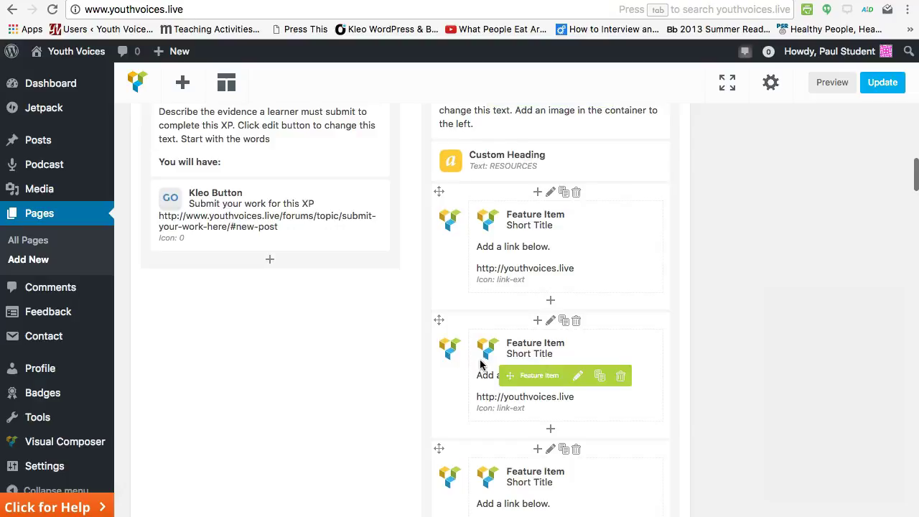
pyautogui.scroll(-14, 481, 364)
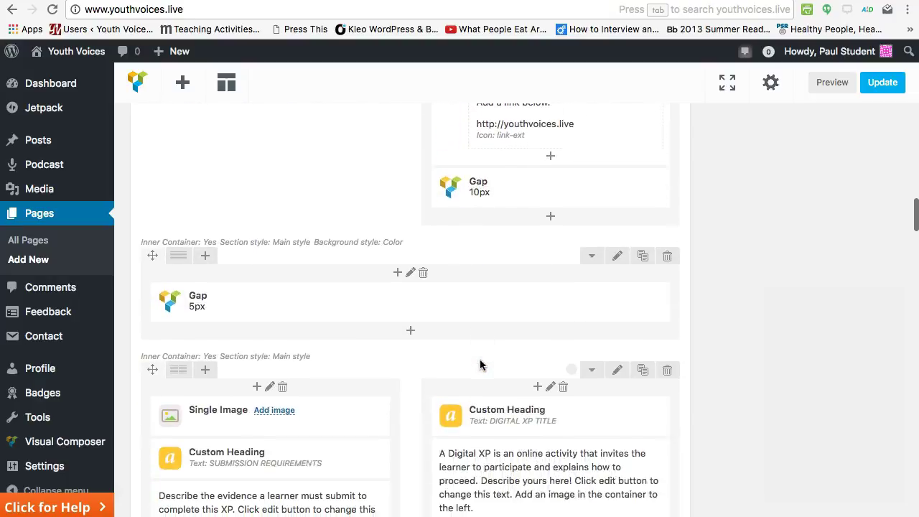
pyautogui.scroll(-14, 480, 364)
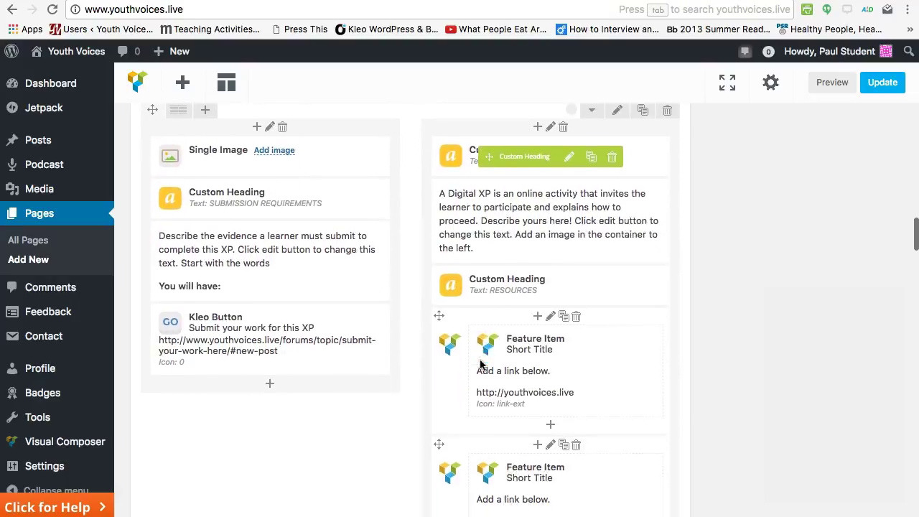
pyautogui.scroll(-10, 480, 364)
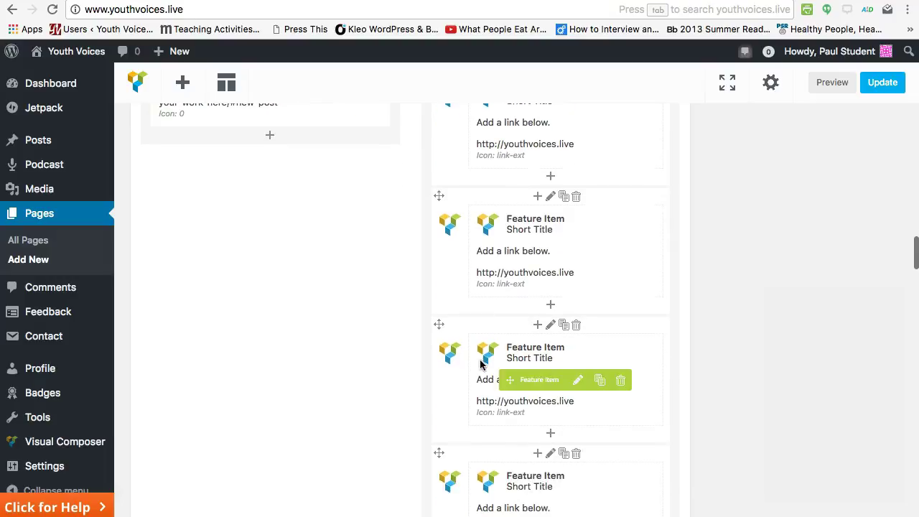
pyautogui.scroll(-12, 480, 364)
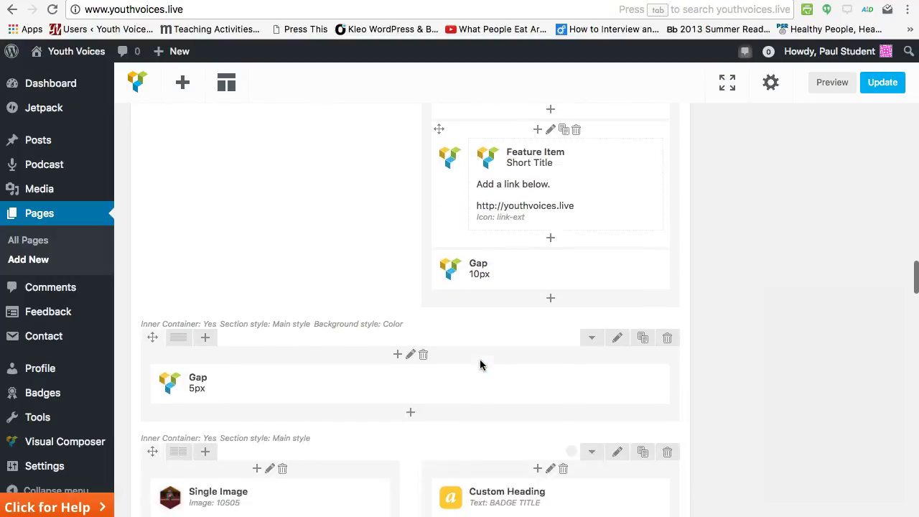
pyautogui.scroll(-20, 479, 362)
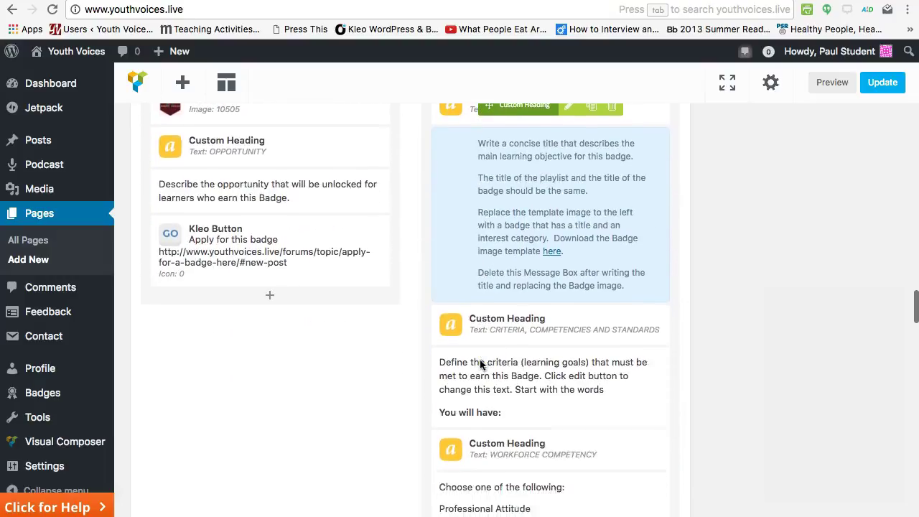
pyautogui.scroll(-10, 480, 363)
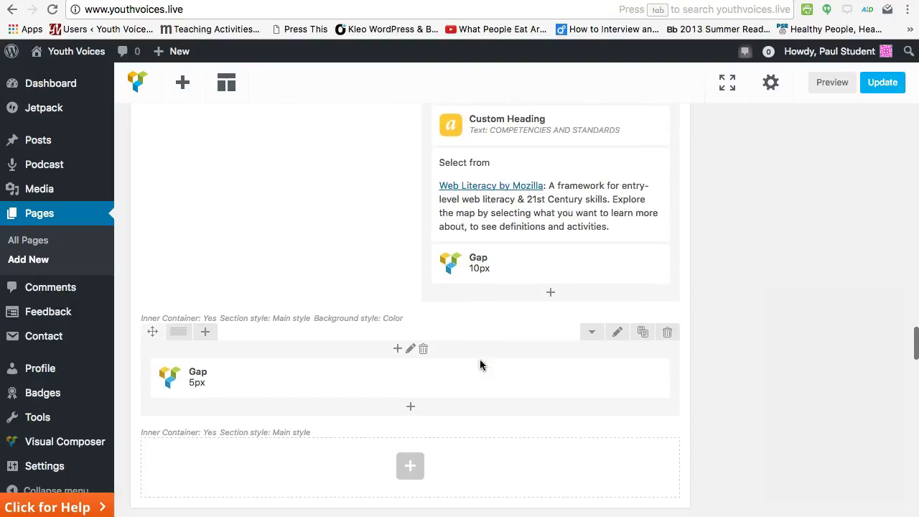
pyautogui.scroll(9, 480, 364)
pyautogui.scroll(4, 479, 359)
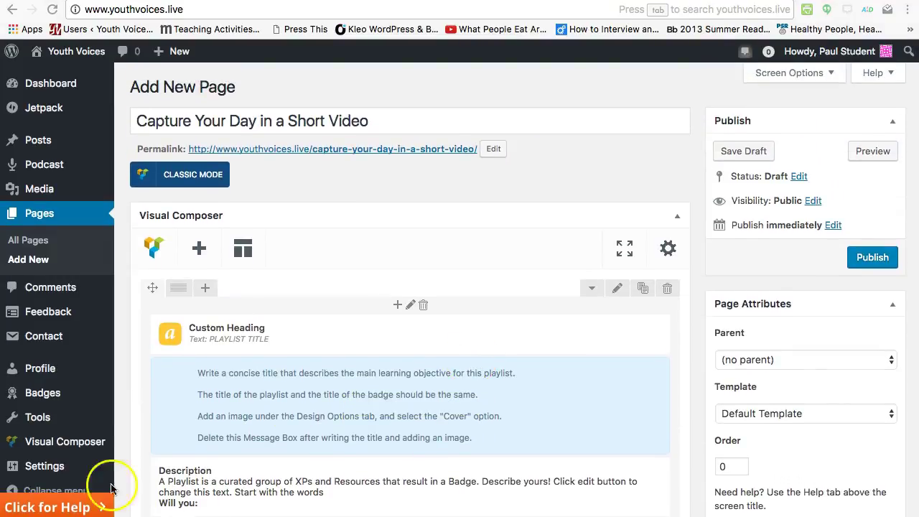
pyautogui.scroll(-3, 370, 366)
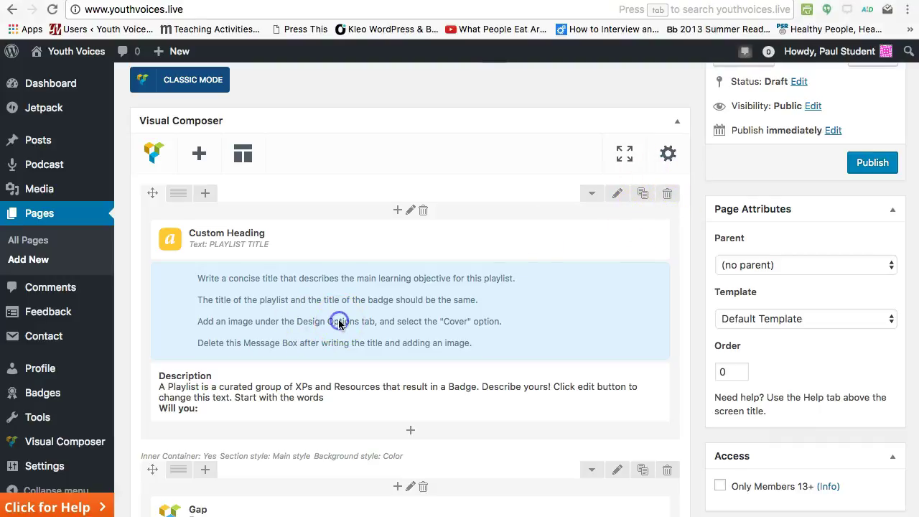
pyautogui.moveTo(338, 321)
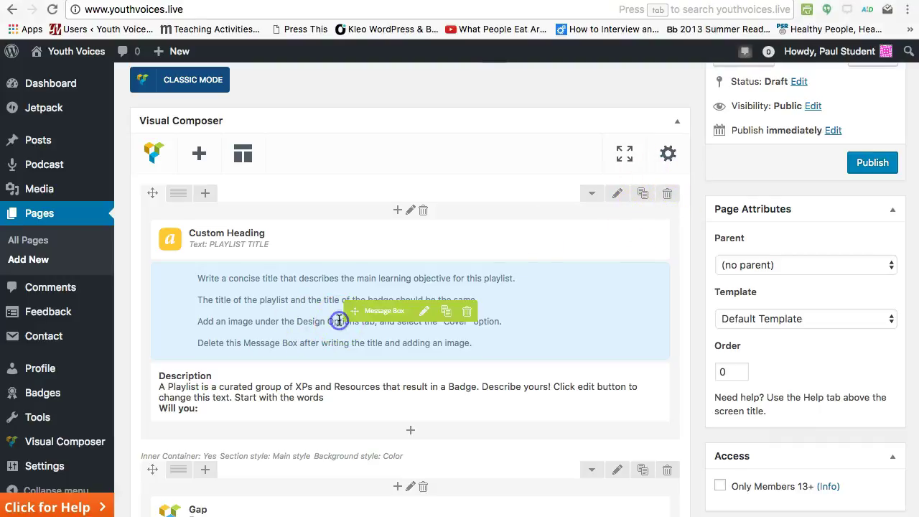
pyautogui.click(426, 315)
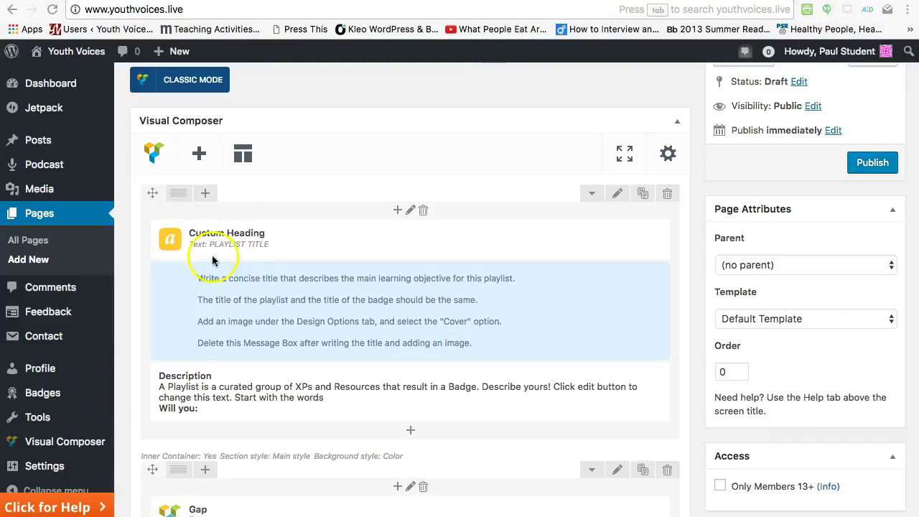
pyautogui.click(302, 244)
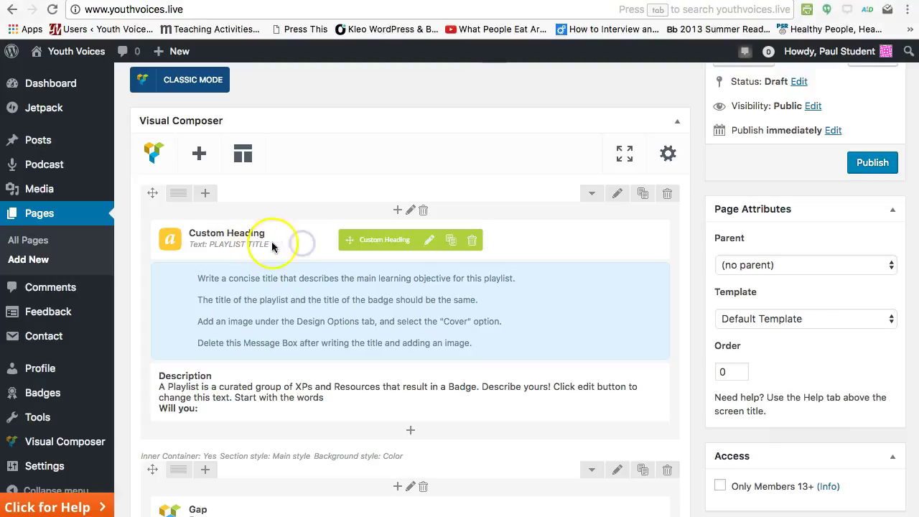
# - Change the Custom Heading text to 'CAPTURE YOUR DAY IN A SHORT VIDEO'
pyautogui.click(431, 241)
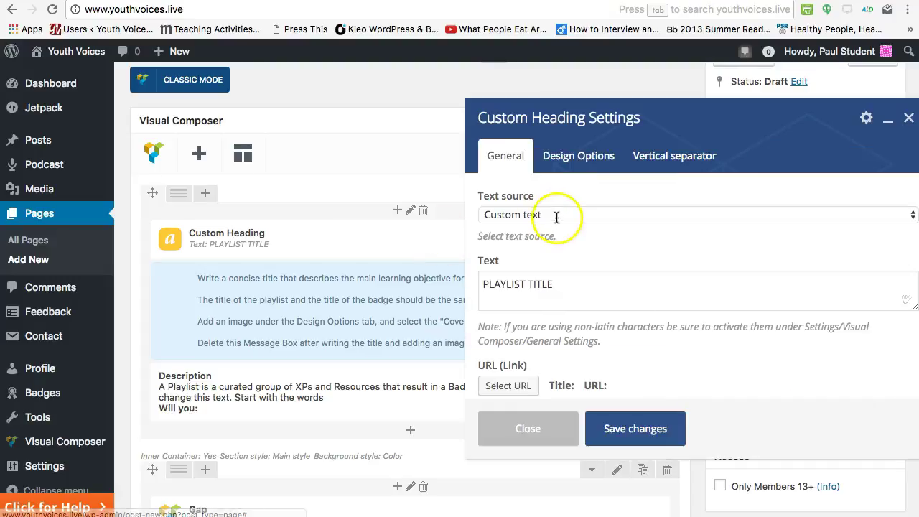
pyautogui.click(557, 284)
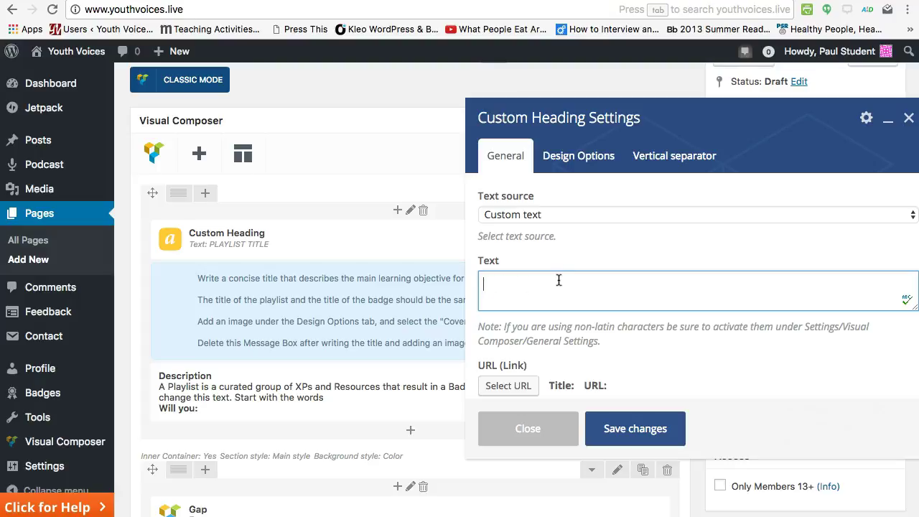
pyautogui.write('T VIDEO')
# - Set the orangutan photo as the heading's background image and save the heading
pyautogui.click(578, 155)
pyautogui.scroll(-1, 749, 394)
pyautogui.click(754, 363)
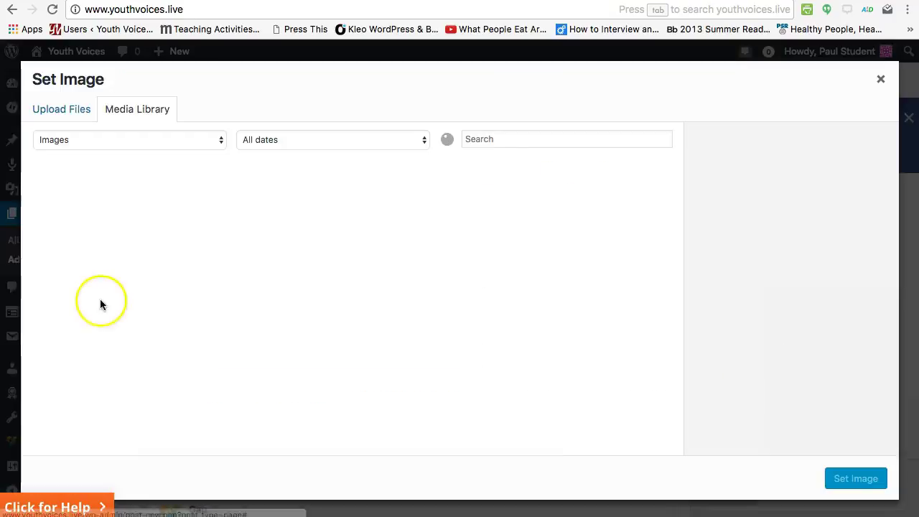
pyautogui.click(300, 332)
pyautogui.click(764, 427)
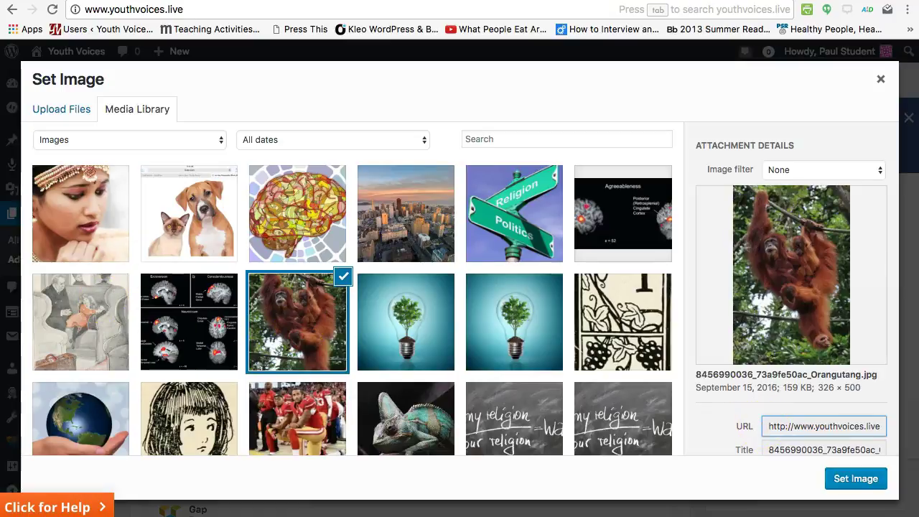
pyautogui.scroll(-5, 722, 404)
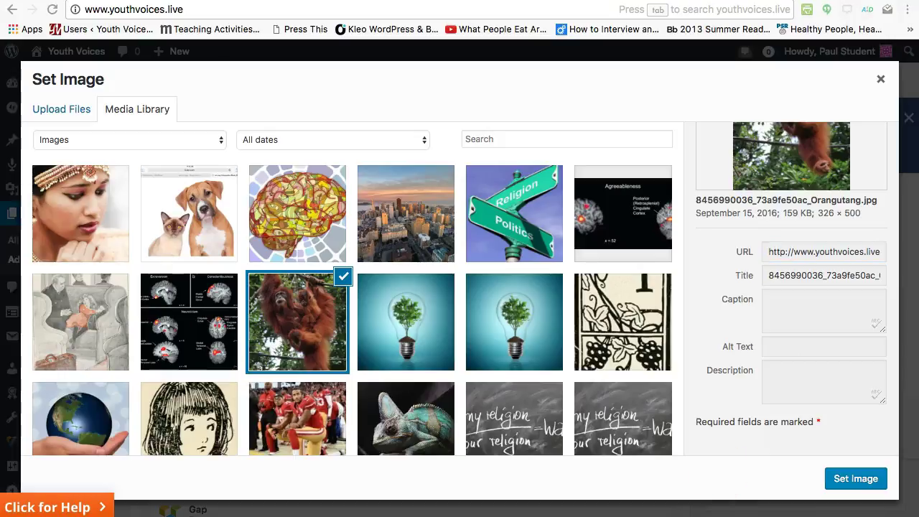
pyautogui.click(844, 479)
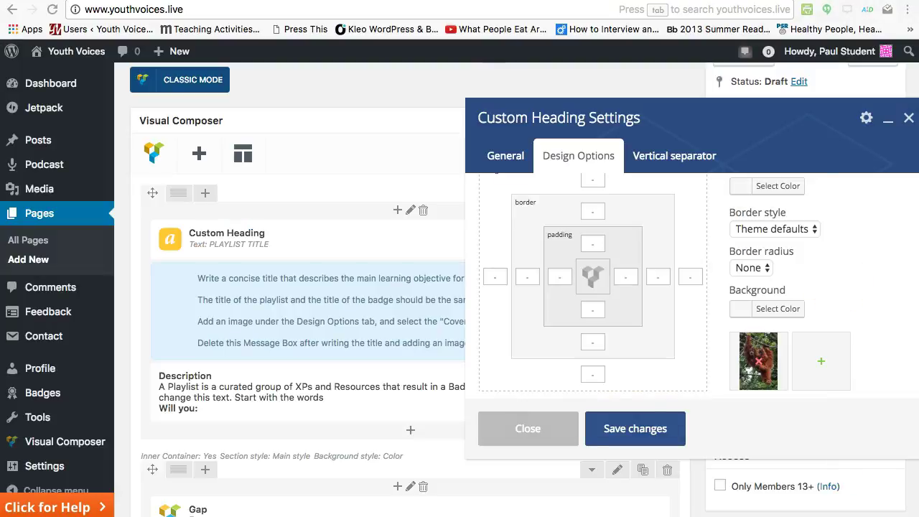
pyautogui.click(634, 428)
# - Delete the instructional Message Box beneath the heading and confirm the removal
pyautogui.scroll(2, 435, 244)
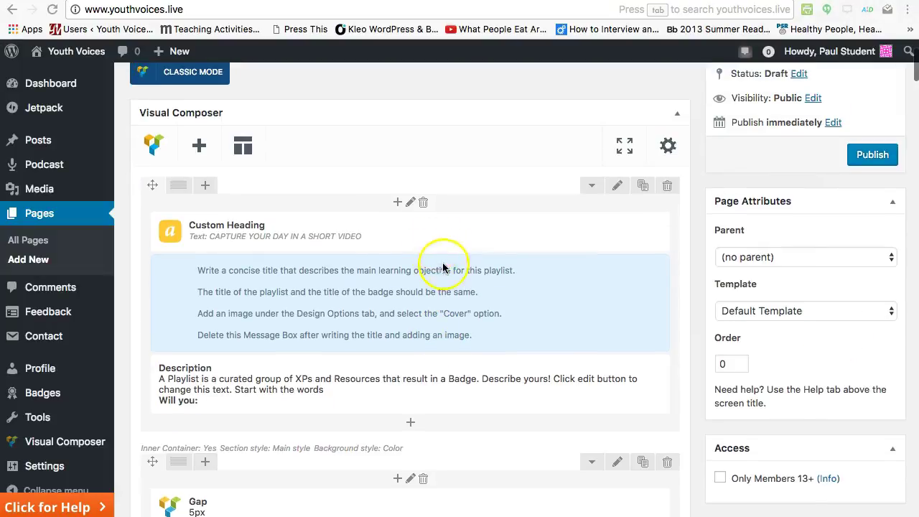
pyautogui.click(476, 272)
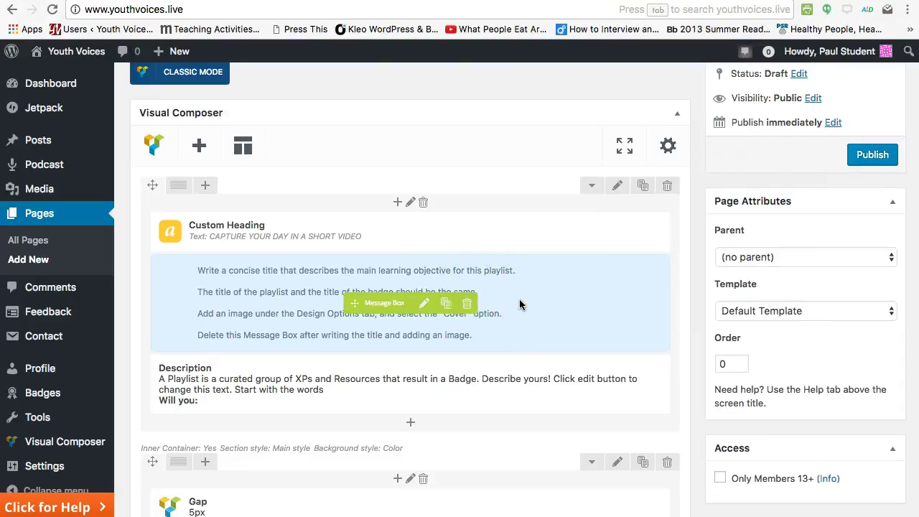
pyautogui.click(466, 302)
pyautogui.click(596, 195)
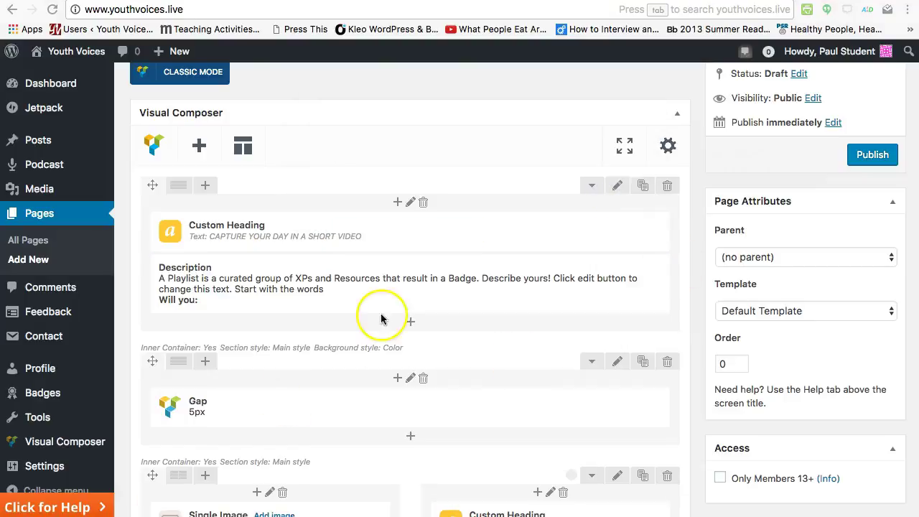
pyautogui.scroll(3, 423, 261)
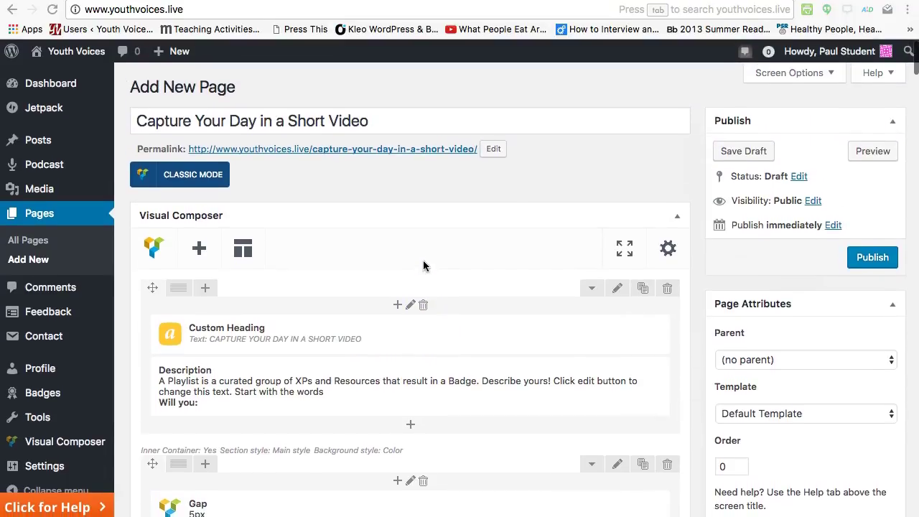
pyautogui.scroll(-1, 423, 265)
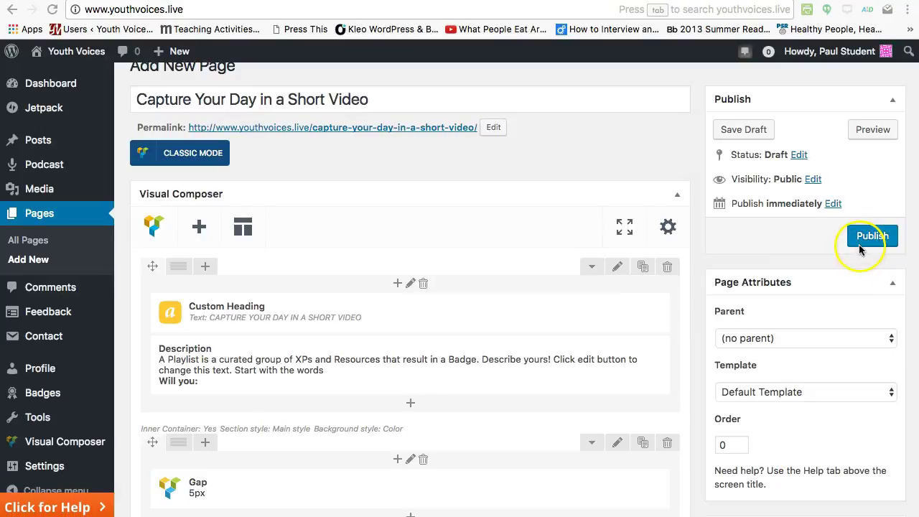
# - Save the page as a draft, review the preview, then return to editing the page
pyautogui.click(746, 130)
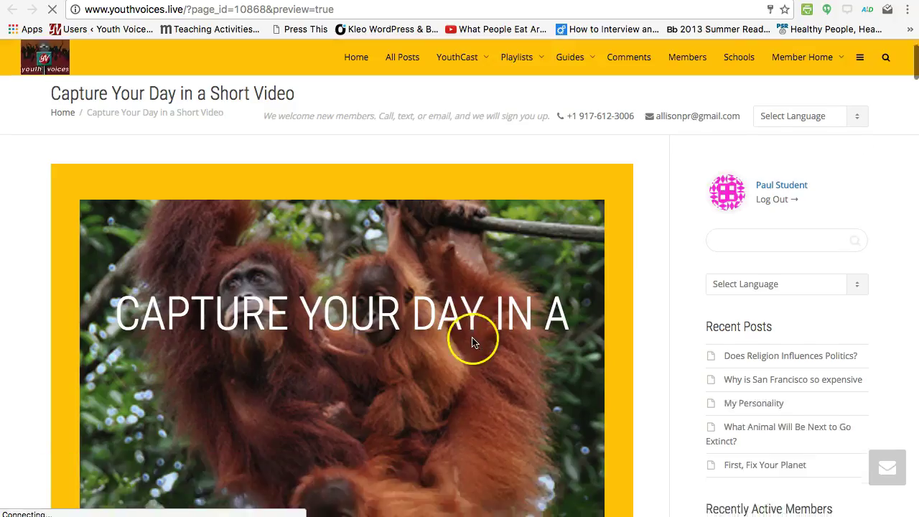
pyautogui.scroll(-5, 473, 338)
pyautogui.scroll(5, 471, 259)
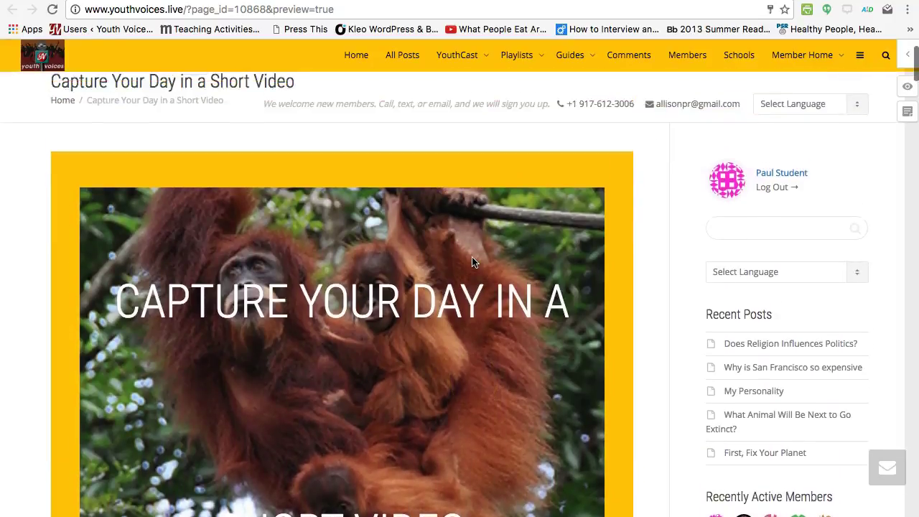
pyautogui.click(191, 44)
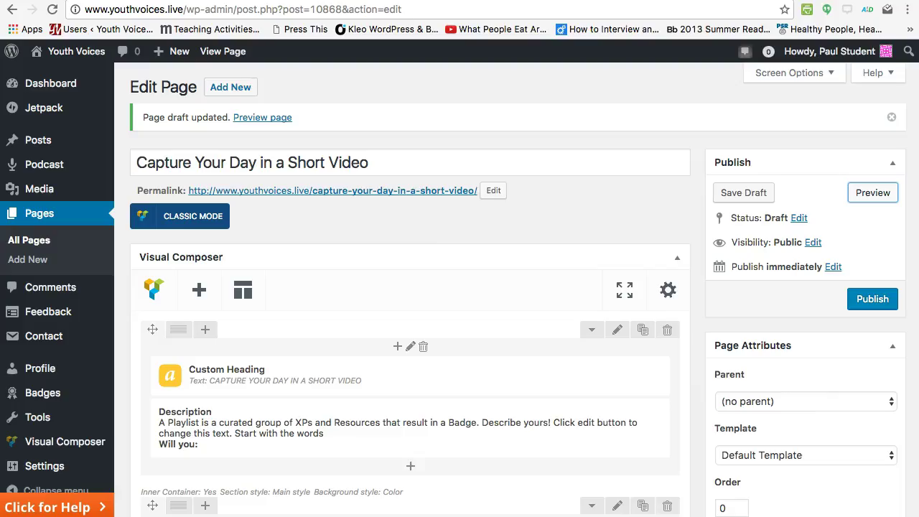
pyautogui.scroll(-1, 536, 274)
pyautogui.scroll(-4, 197, 405)
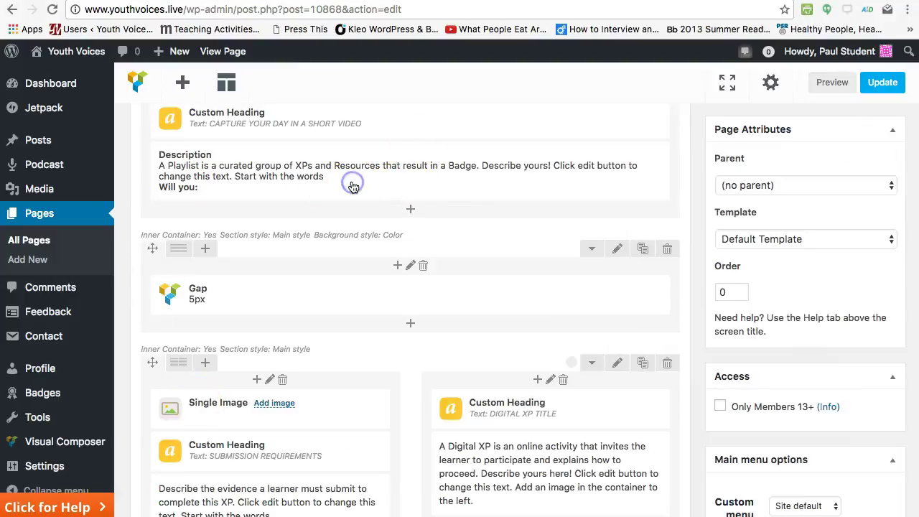
# - Add the unbolded sentence 'Make a two or three minute video that captures everything you do in a day.' after 'Will you:'
pyautogui.moveTo(362, 179)
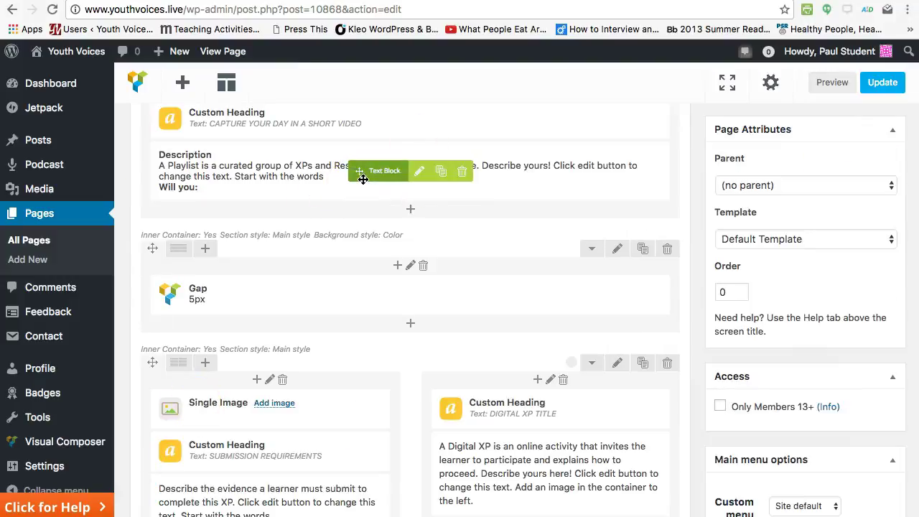
pyautogui.click(419, 172)
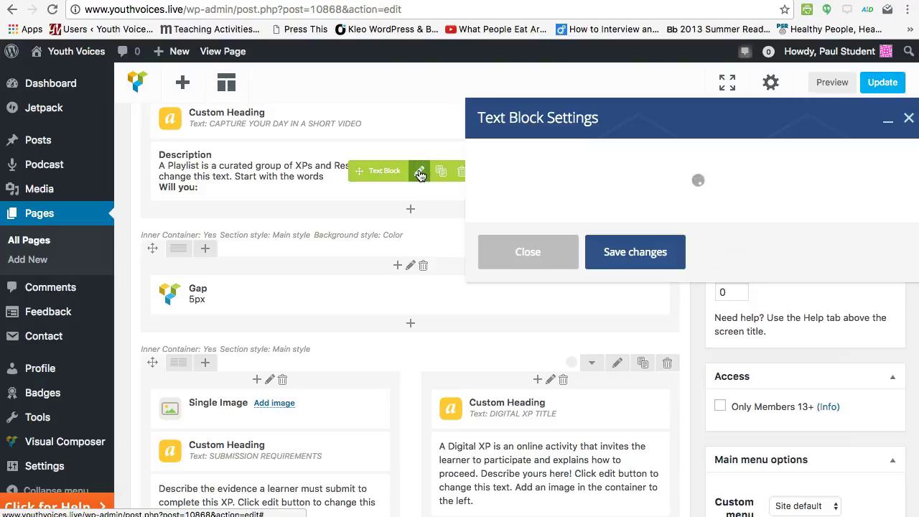
pyautogui.click(492, 290)
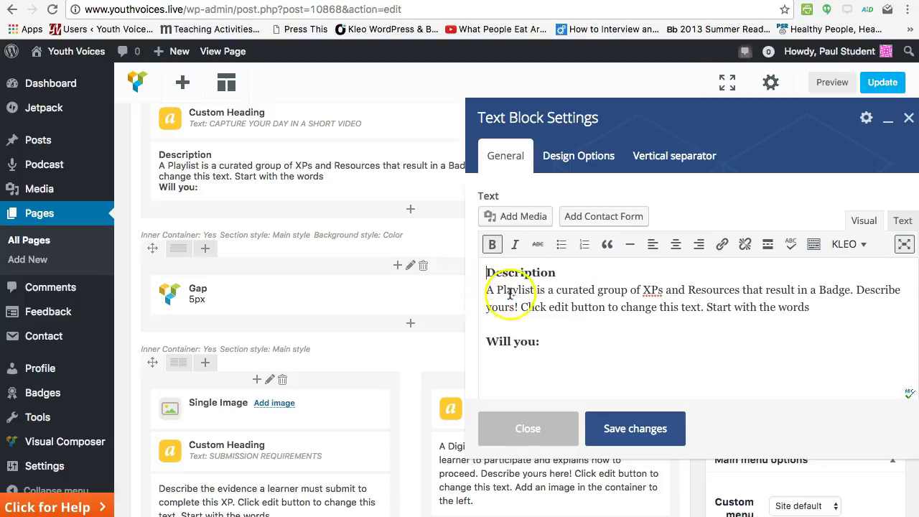
pyautogui.click(561, 334)
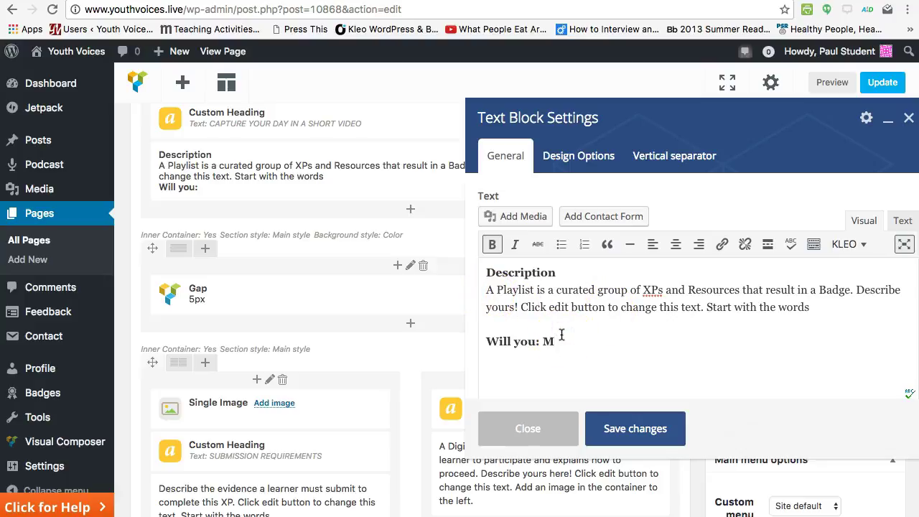
pyautogui.click(492, 244)
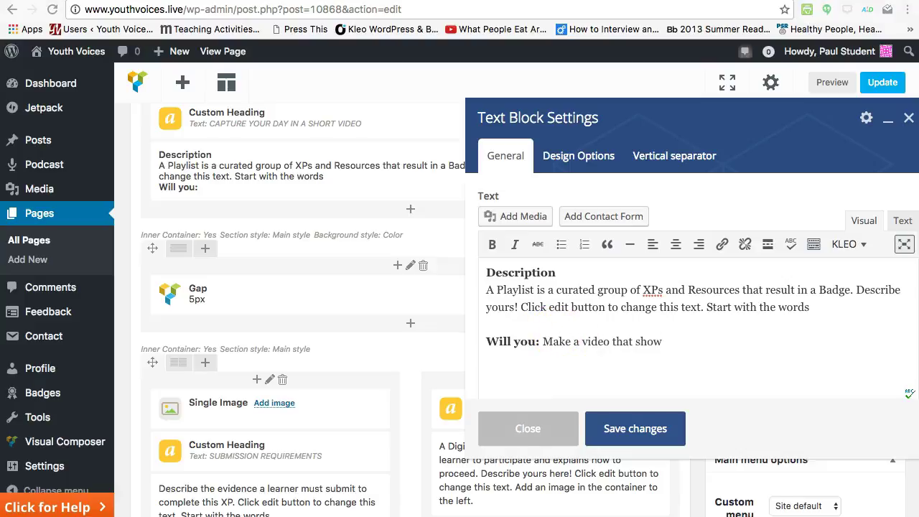
pyautogui.click(664, 342)
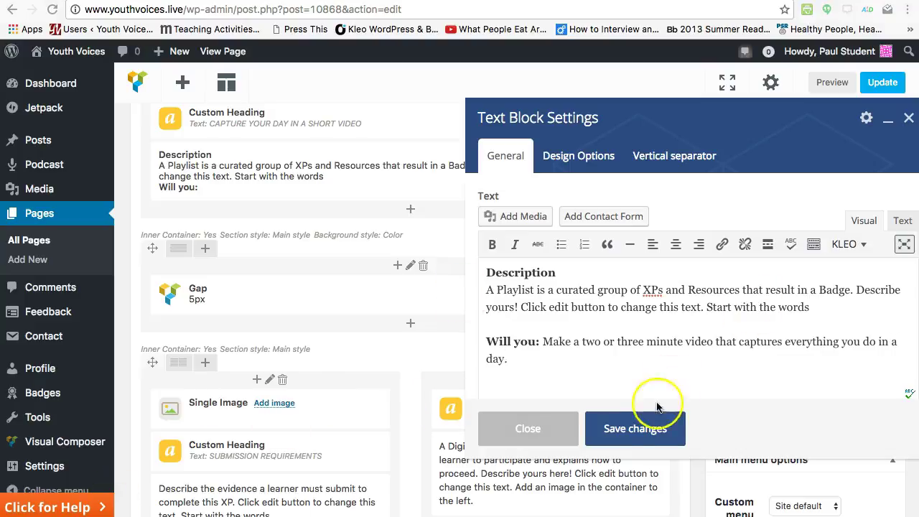
# - Delete the Description's placeholder paragraph and save the text block
pyautogui.tripleClick(810, 302)
pyautogui.moveTo(811, 302); pyautogui.dragTo(507, 298)
pyautogui.press('BackSpace')
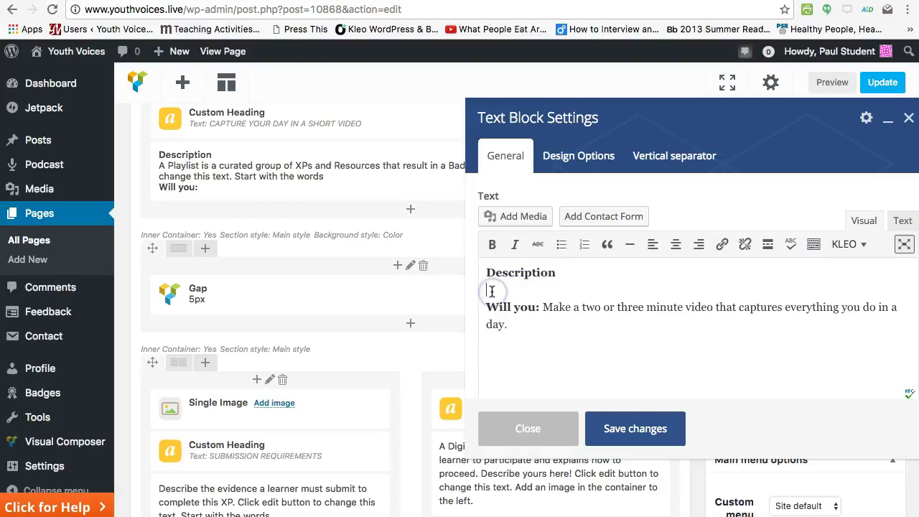
pyautogui.click(633, 430)
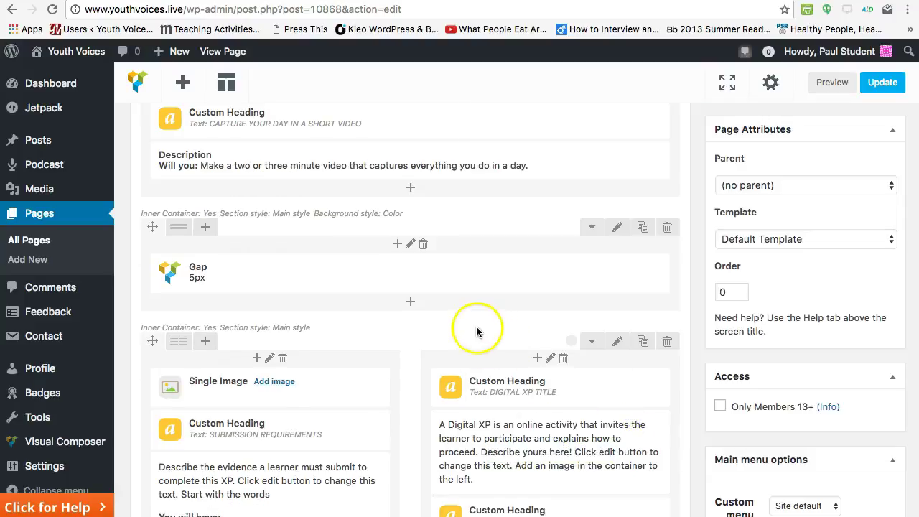
pyautogui.scroll(-4, 351, 421)
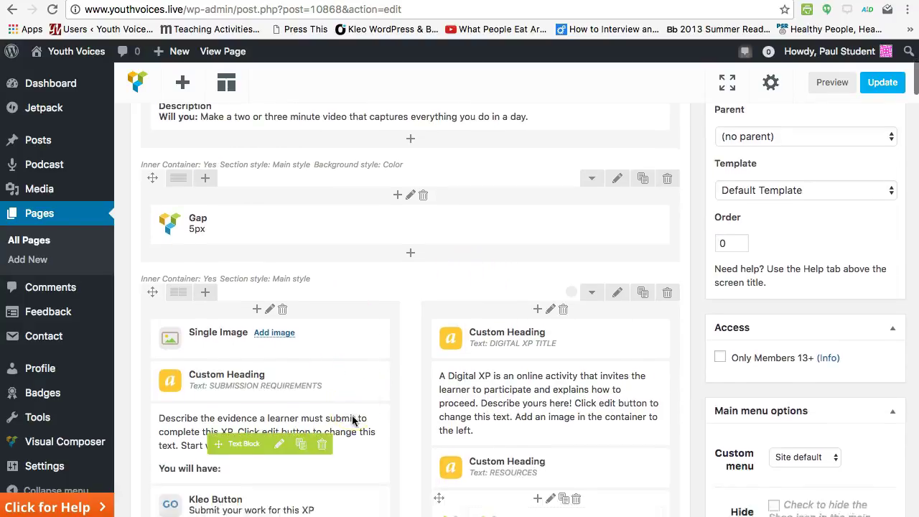
pyautogui.scroll(-2, 352, 415)
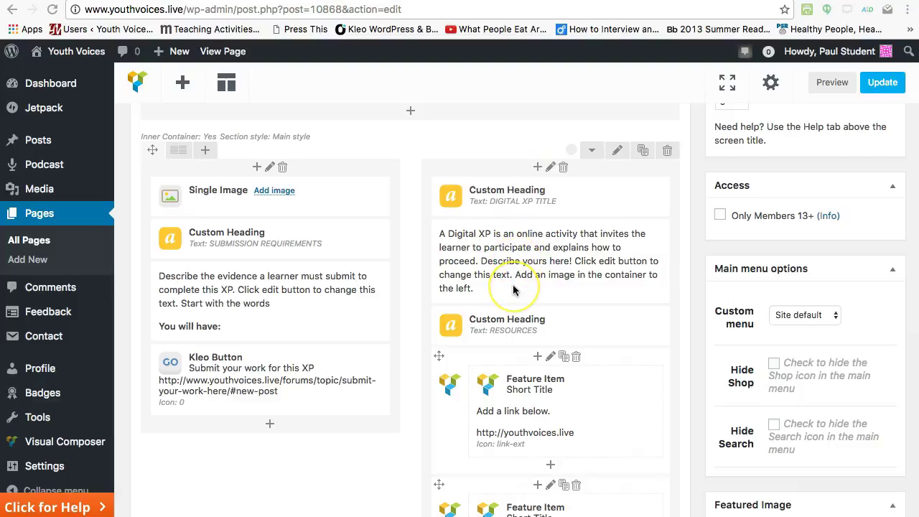
pyautogui.scroll(-1, 513, 285)
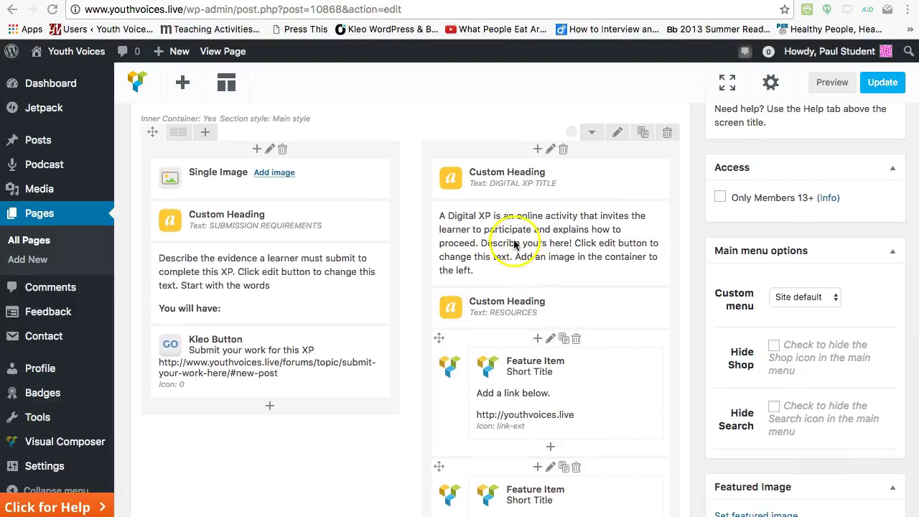
pyautogui.moveTo(514, 242)
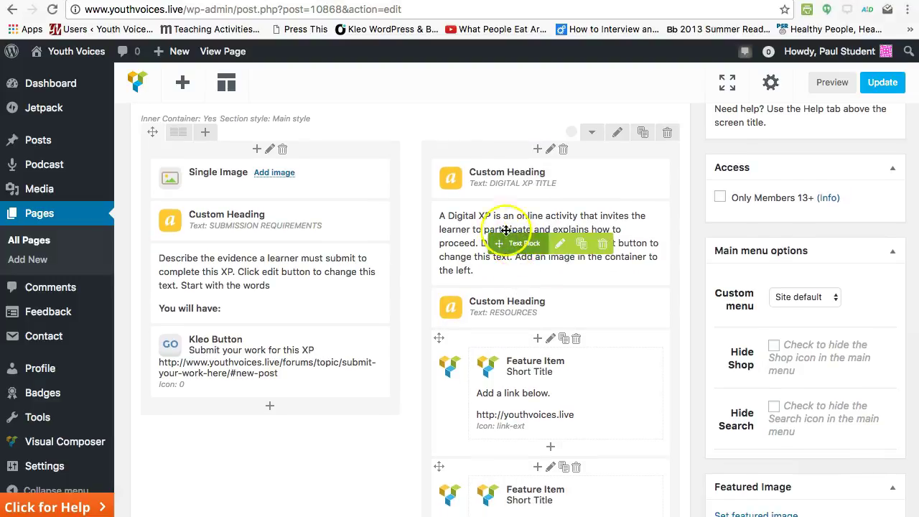
pyautogui.scroll(-2, 451, 244)
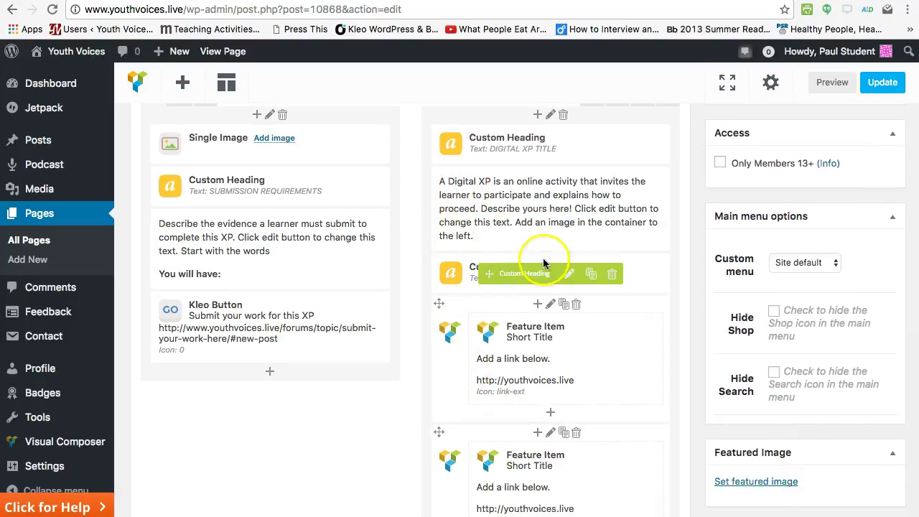
pyautogui.scroll(-3, 588, 331)
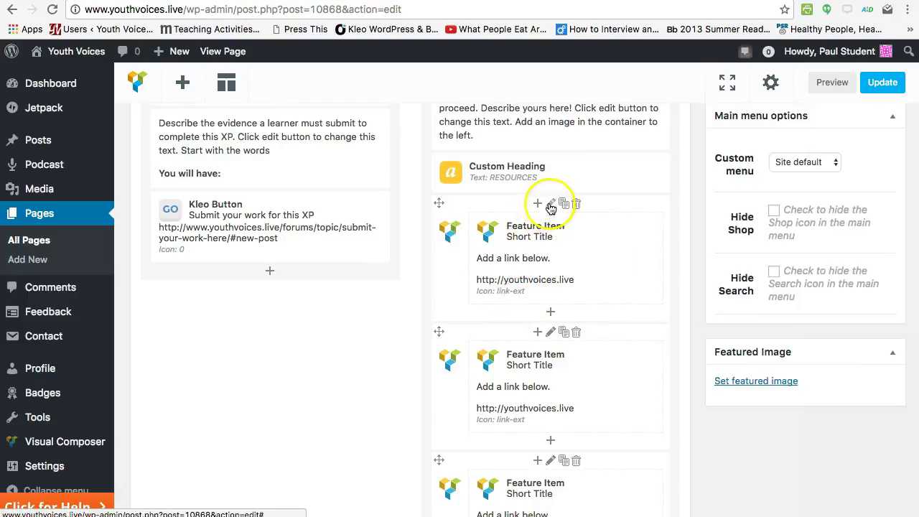
# - Inspect the resources Feature Items Grid settings and close them unchanged
pyautogui.click(549, 205)
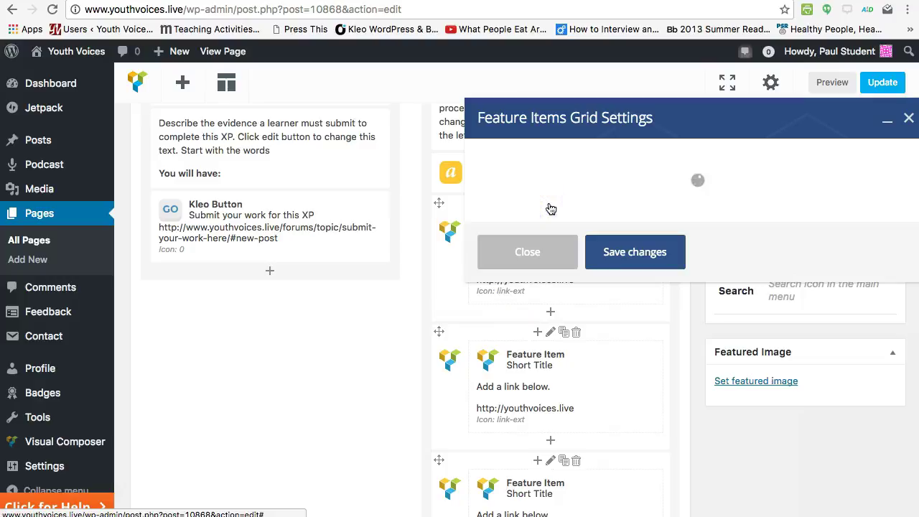
pyautogui.scroll(-5, 549, 239)
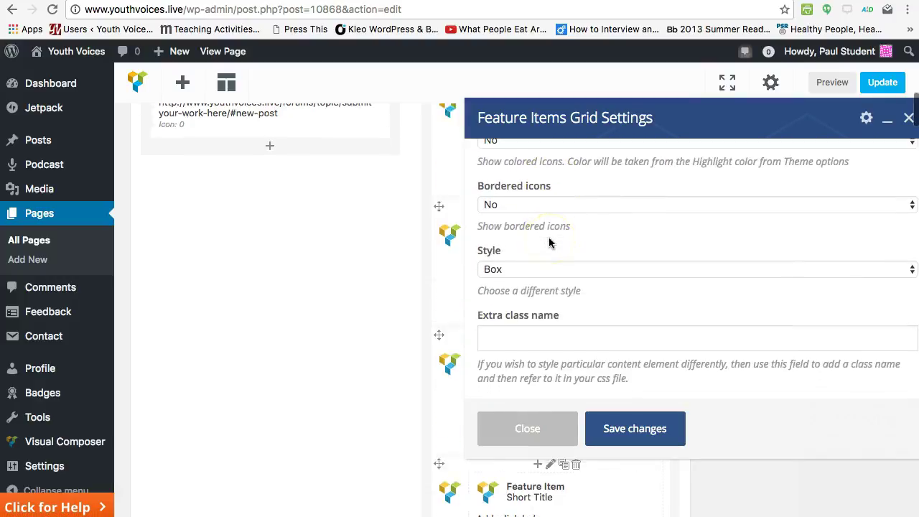
pyautogui.scroll(-8, 548, 237)
pyautogui.scroll(10, 568, 323)
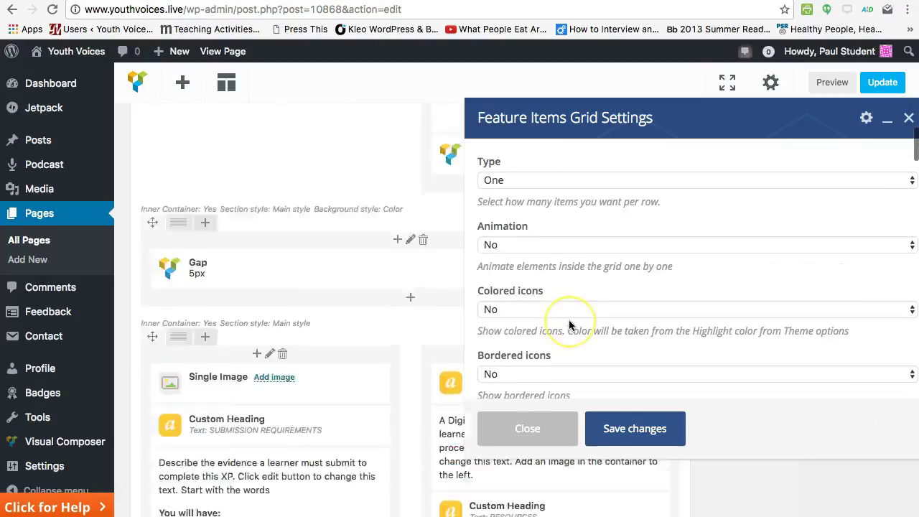
pyautogui.scroll(3, 569, 323)
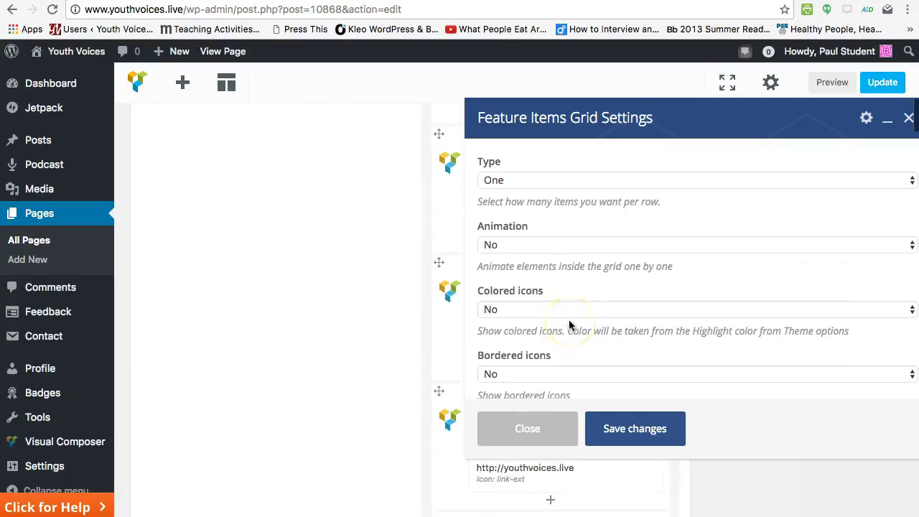
pyautogui.click(907, 119)
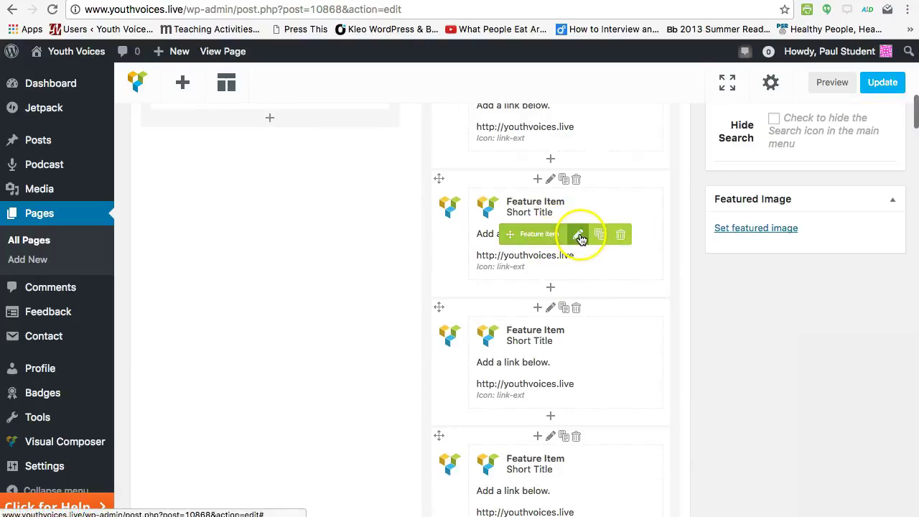
# - Inspect one Feature Item's settings, close them unchanged, and scroll to the XP section
pyautogui.click(578, 235)
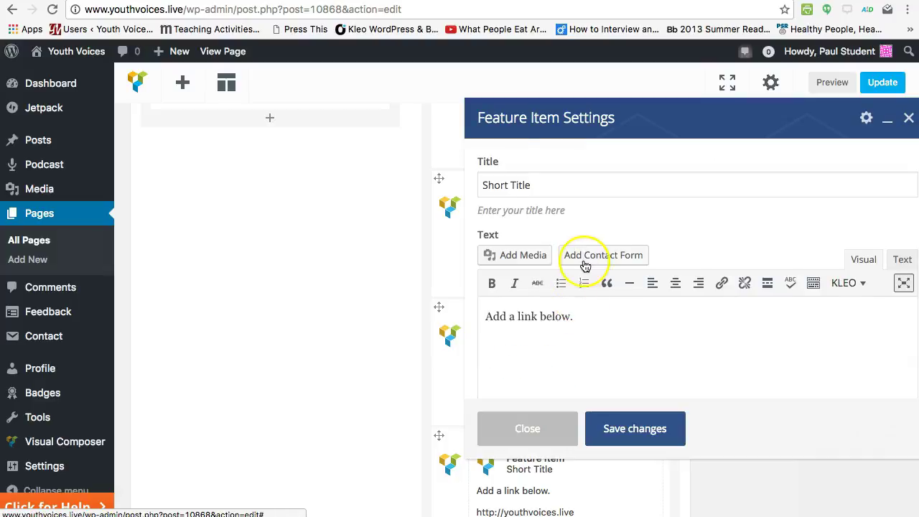
pyautogui.scroll(-5, 583, 264)
pyautogui.scroll(-4, 585, 266)
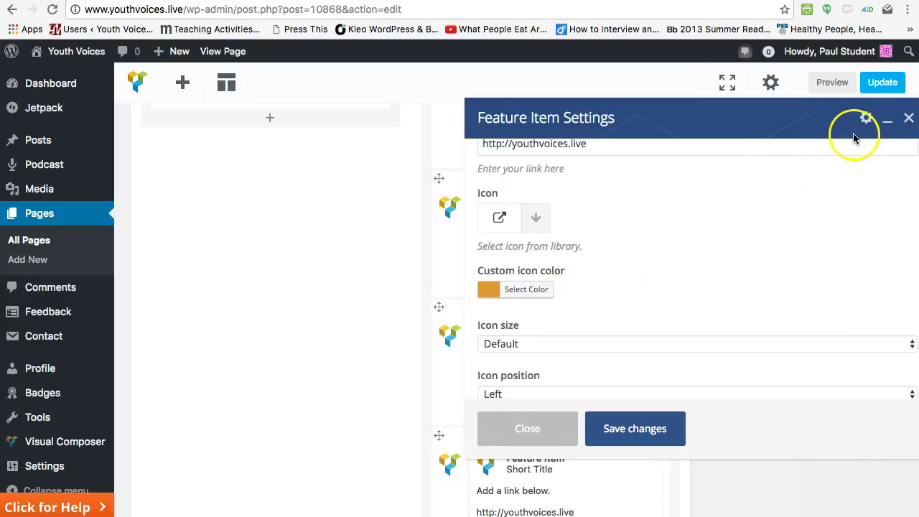
pyautogui.click(907, 118)
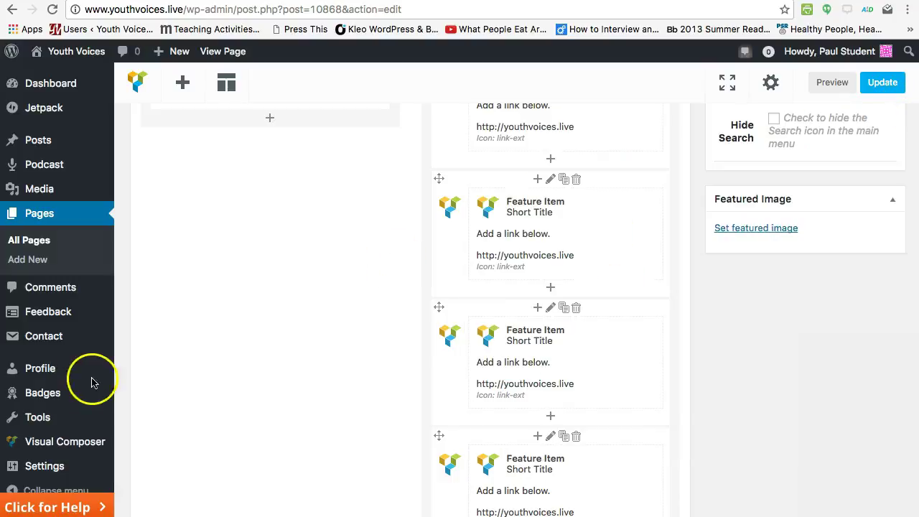
pyautogui.scroll(2, 78, 388)
pyautogui.scroll(5, 242, 291)
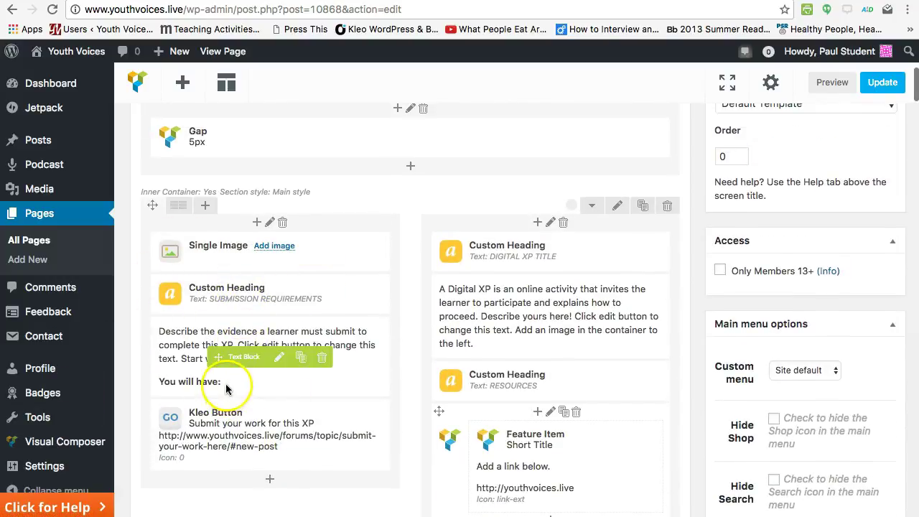
pyautogui.scroll(-1, 205, 349)
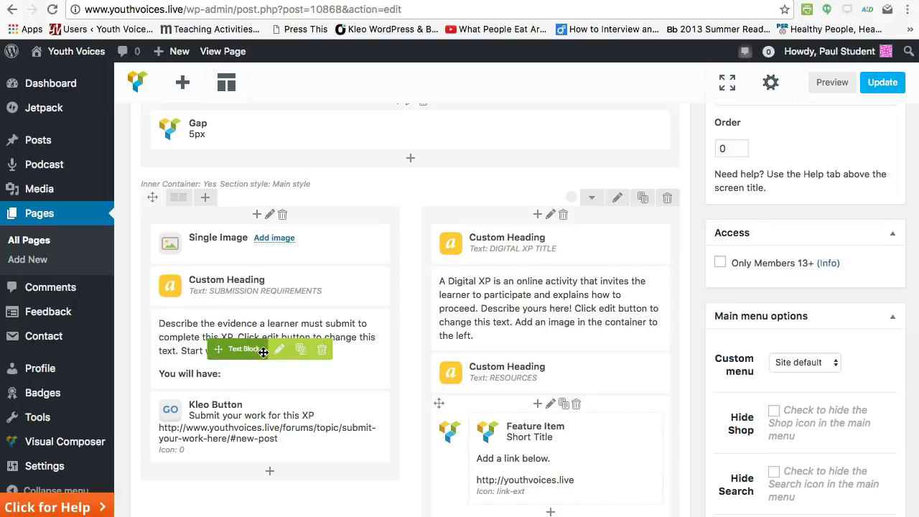
# - Save the page as a draft from the Publish box
pyautogui.click(231, 443)
pyautogui.scroll(3, 793, 168)
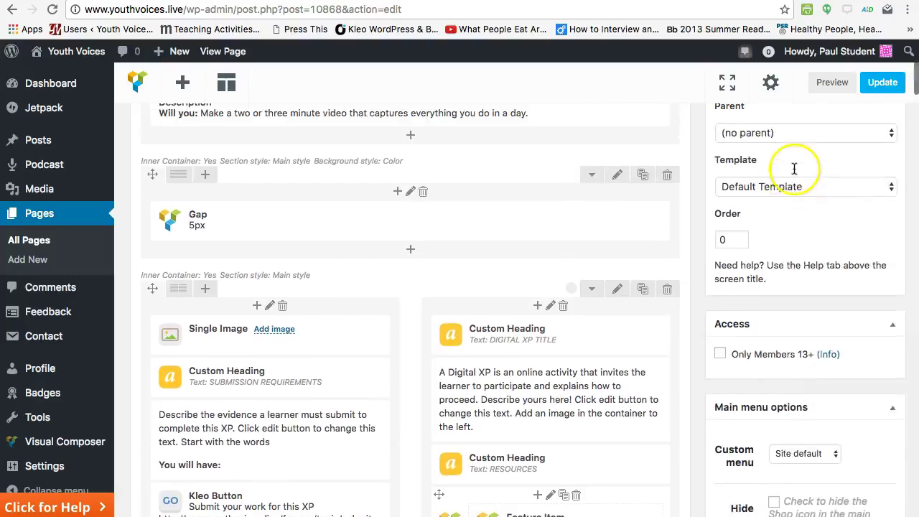
pyautogui.scroll(6, 794, 168)
pyautogui.rightClick(783, 169)
pyautogui.click(746, 120)
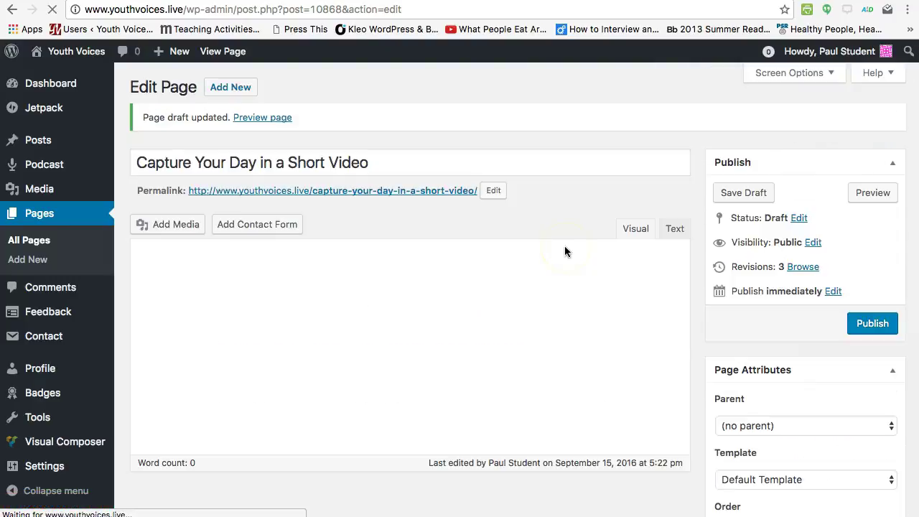
# - Scroll through the reloaded builder to check the Digital XP and Resources rows
pyautogui.scroll(-3, 242, 456)
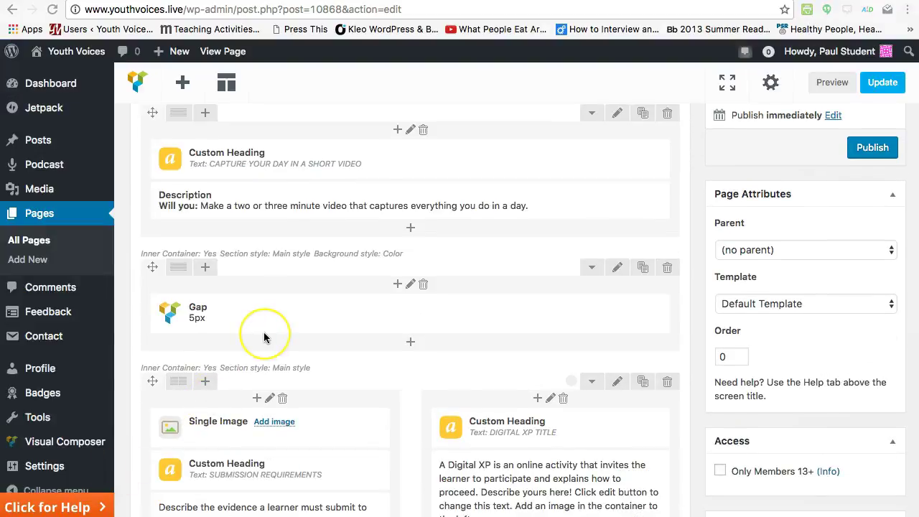
pyautogui.scroll(-3, 265, 335)
pyautogui.scroll(-7, 263, 337)
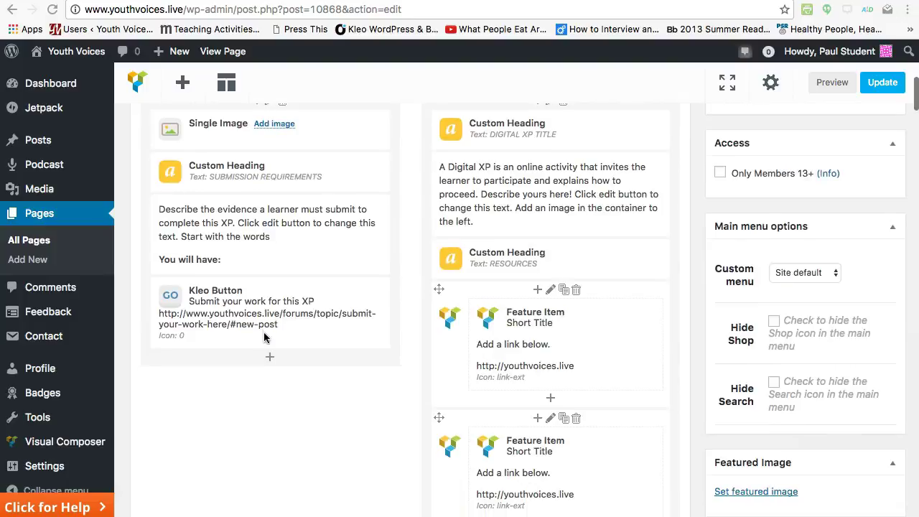
pyautogui.scroll(-6, 263, 337)
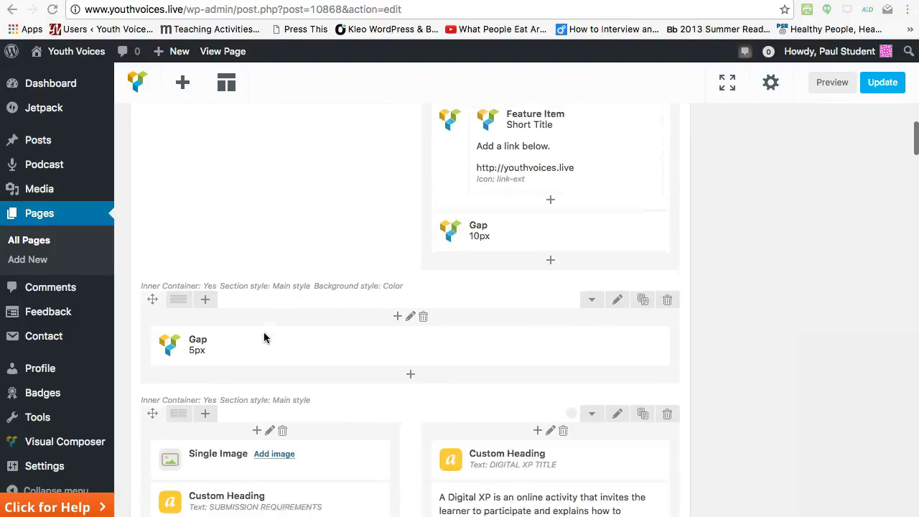
pyautogui.click(488, 257)
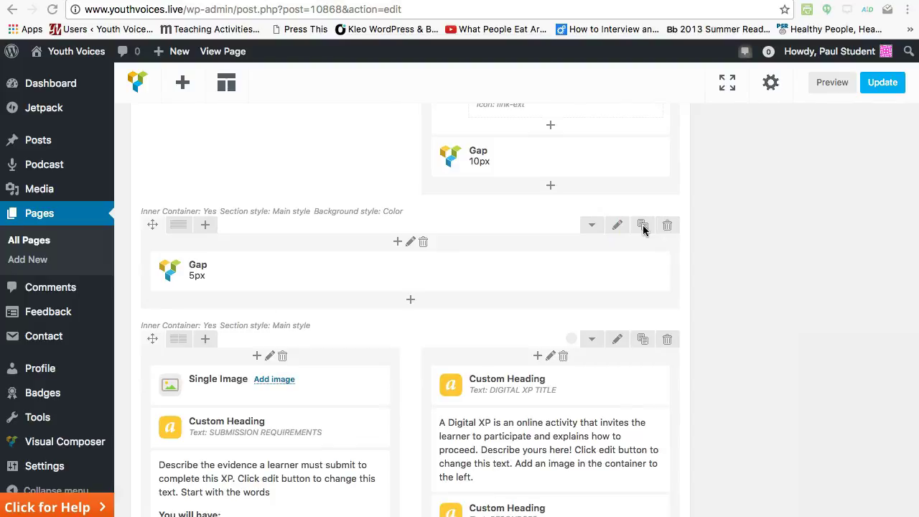
pyautogui.click(622, 226)
pyautogui.scroll(-3, 605, 294)
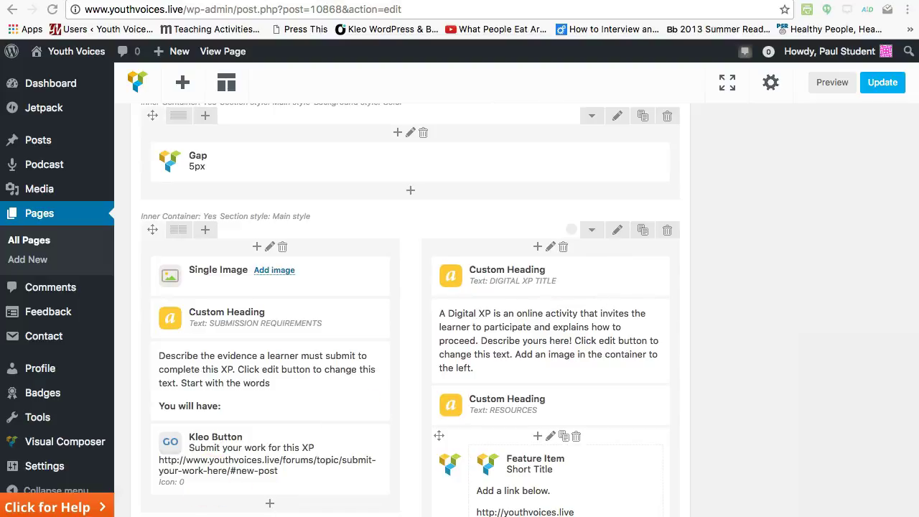
pyautogui.scroll(5, 225, 394)
pyautogui.scroll(-9, 226, 394)
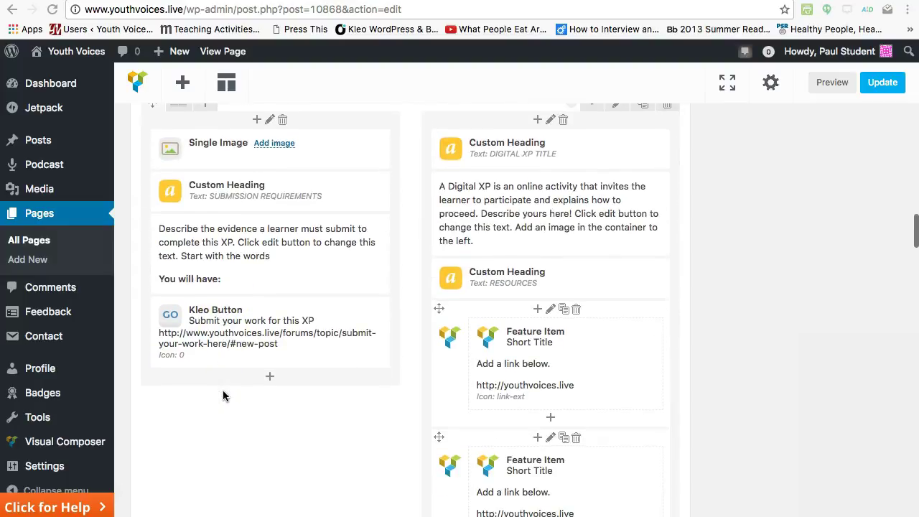
pyautogui.scroll(-18, 222, 396)
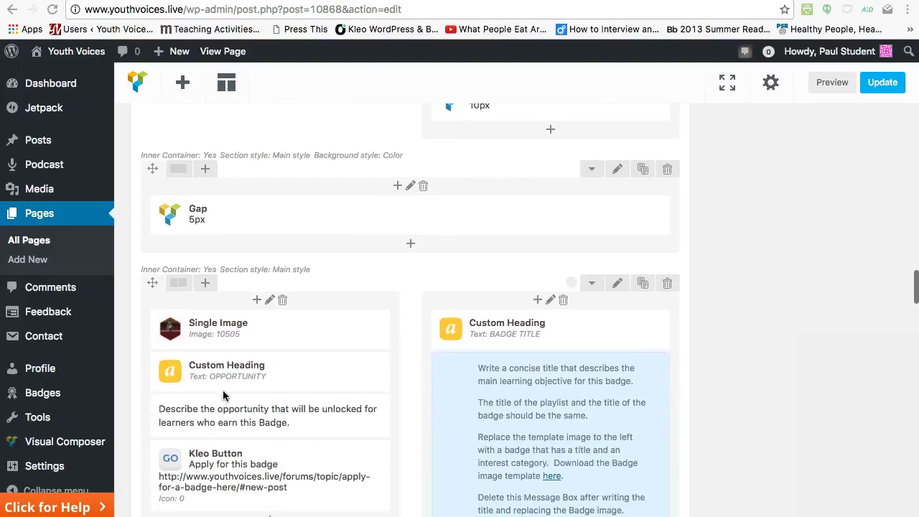
pyautogui.scroll(-4, 222, 395)
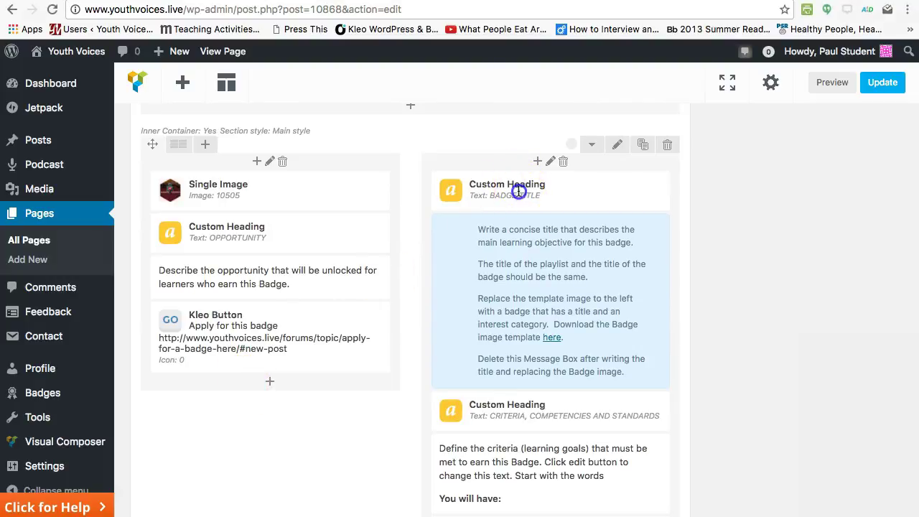
pyautogui.moveTo(524, 195)
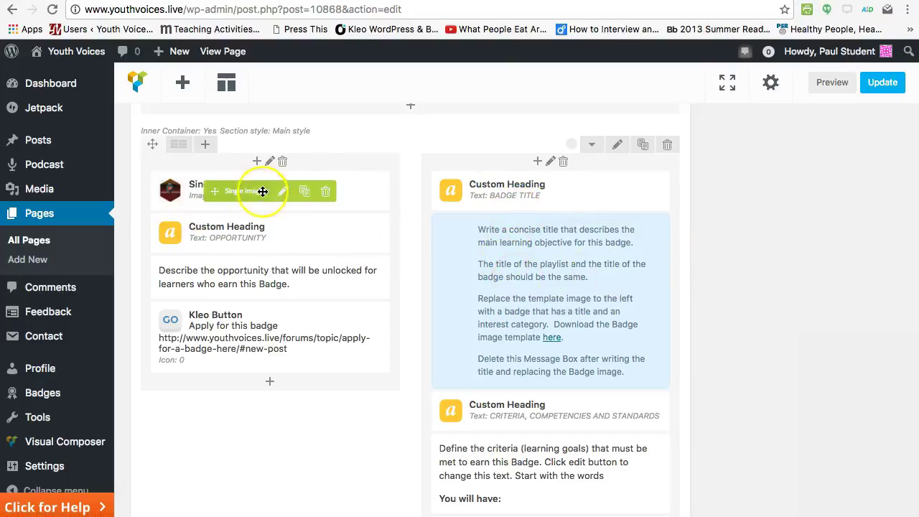
pyautogui.click(284, 193)
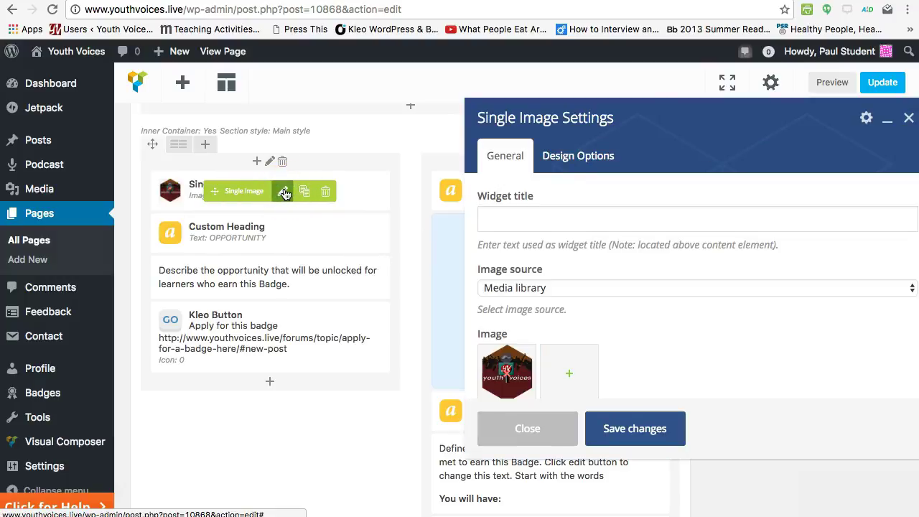
pyautogui.click(907, 119)
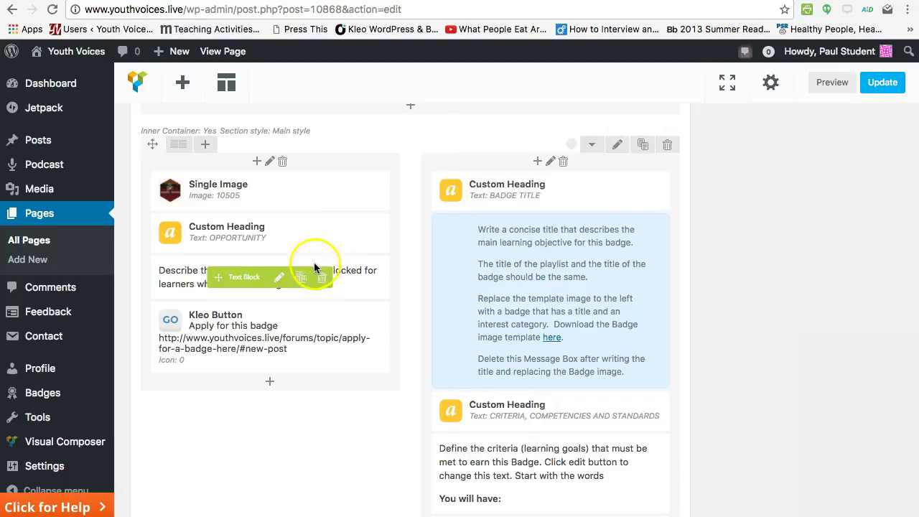
pyautogui.scroll(-3, 389, 309)
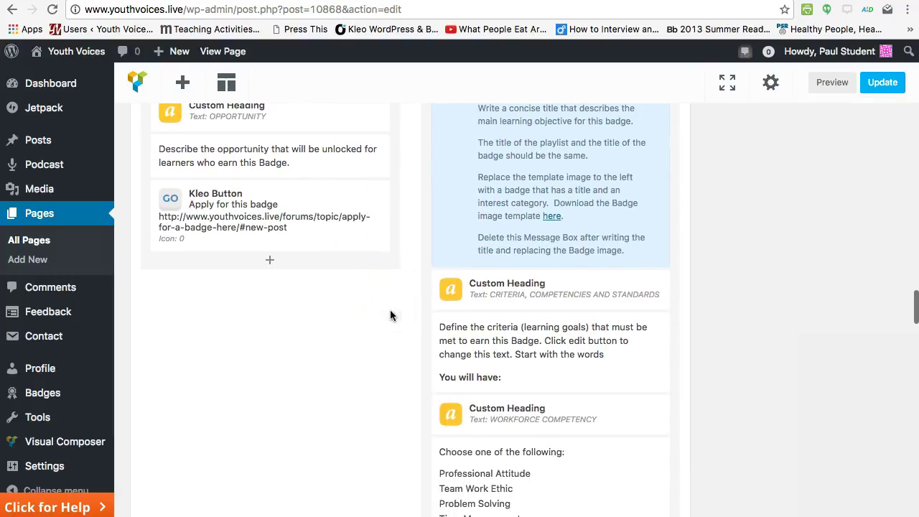
pyautogui.scroll(-2, 390, 316)
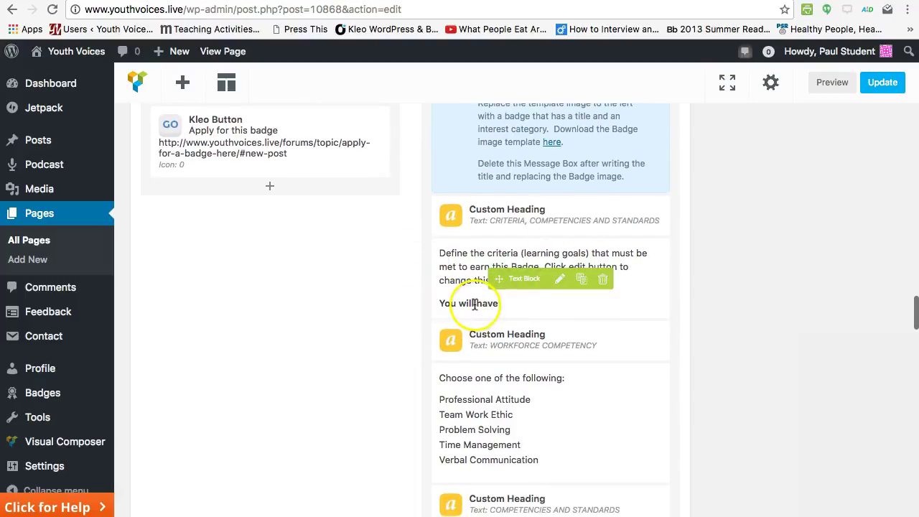
pyautogui.scroll(-3, 475, 303)
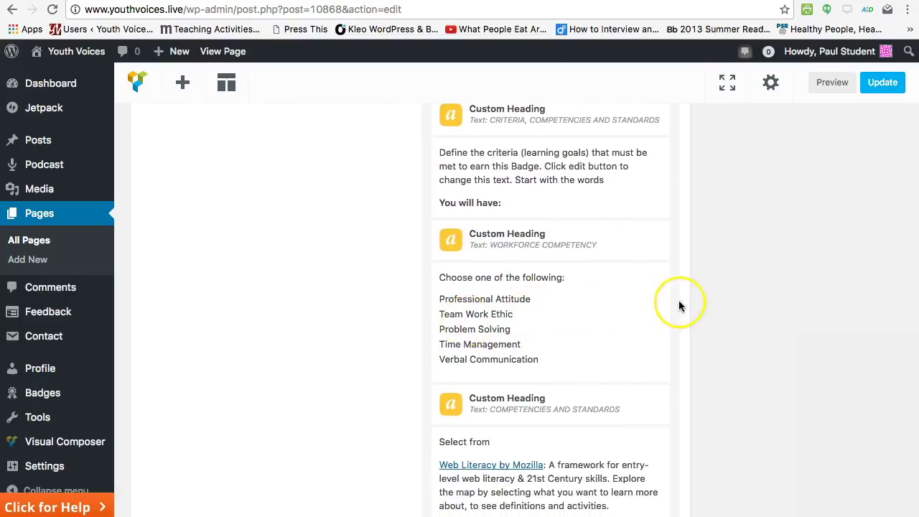
pyautogui.scroll(-3, 622, 345)
pyautogui.scroll(-3, 621, 345)
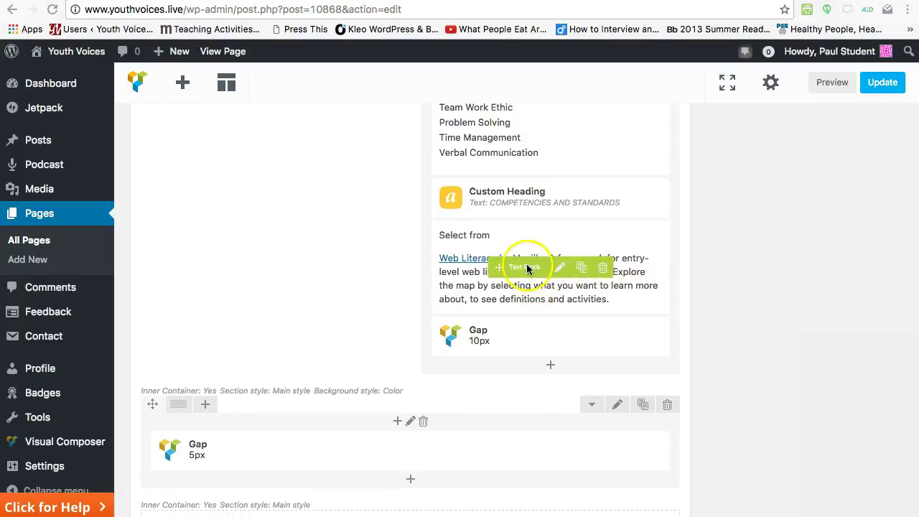
pyautogui.click(501, 264)
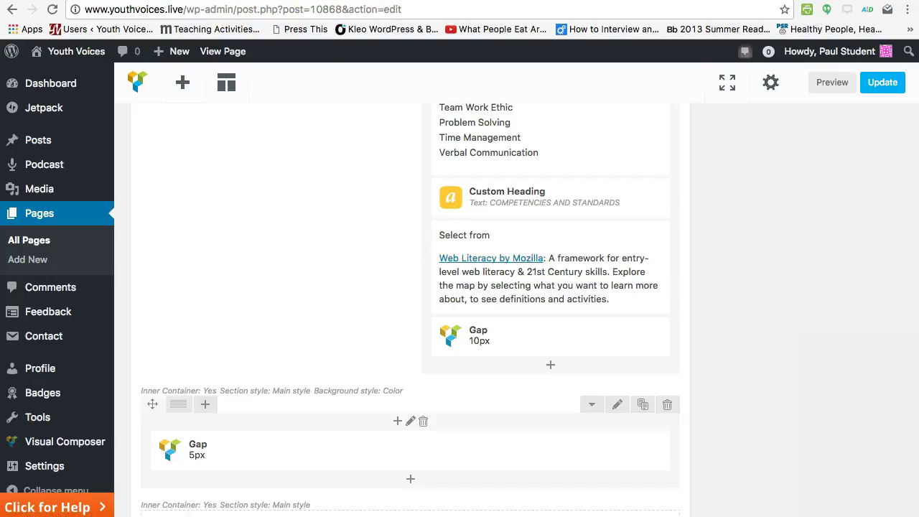
# - Read the Protect skill definition under Participate on Mozilla Web Literacy, then return to the preview
pyautogui.hotkey('ctrl', 'Tab')
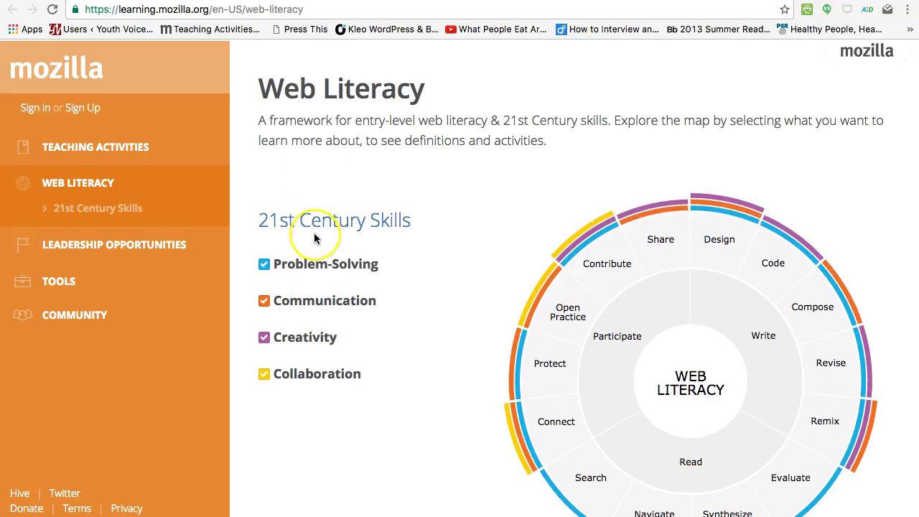
pyautogui.scroll(-3, 314, 235)
pyautogui.click(546, 237)
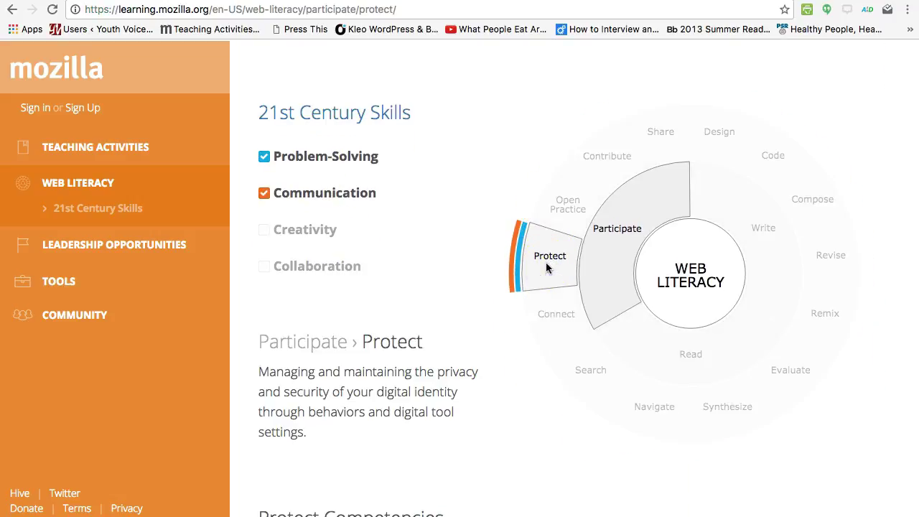
pyautogui.scroll(-5, 503, 359)
pyautogui.scroll(5, 387, 216)
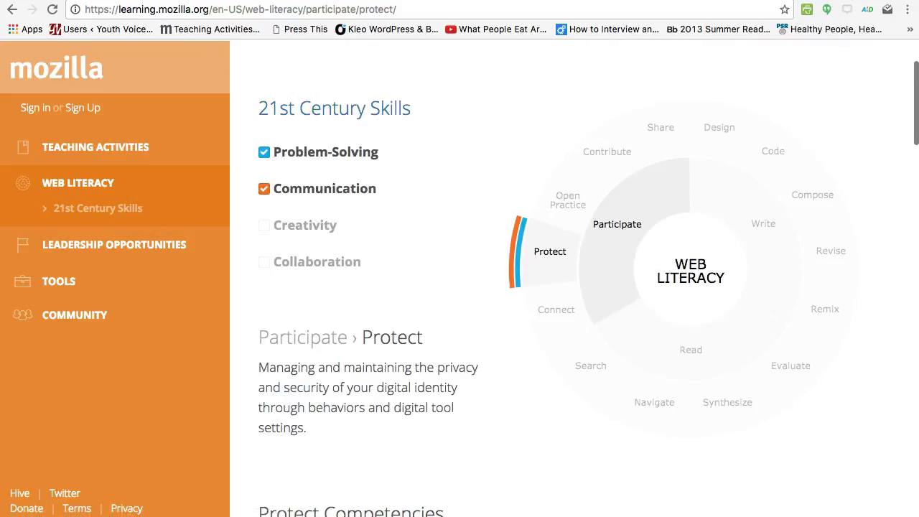
pyautogui.hotkey('ctrl', 'Tab')
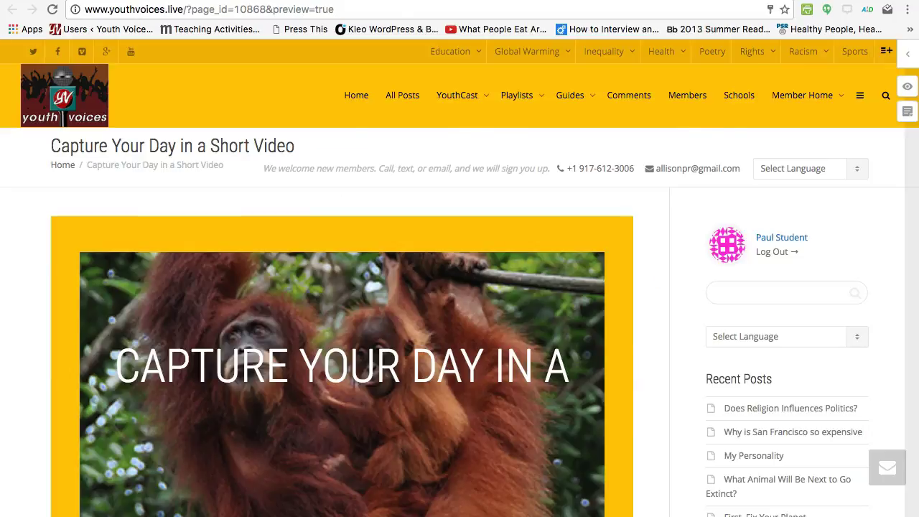
# - Switch to the member's Youth Voices profile and browse it
pyautogui.hotkey('ctrl', 'Tab')
pyautogui.hotkey('ctrl', 'Tab')
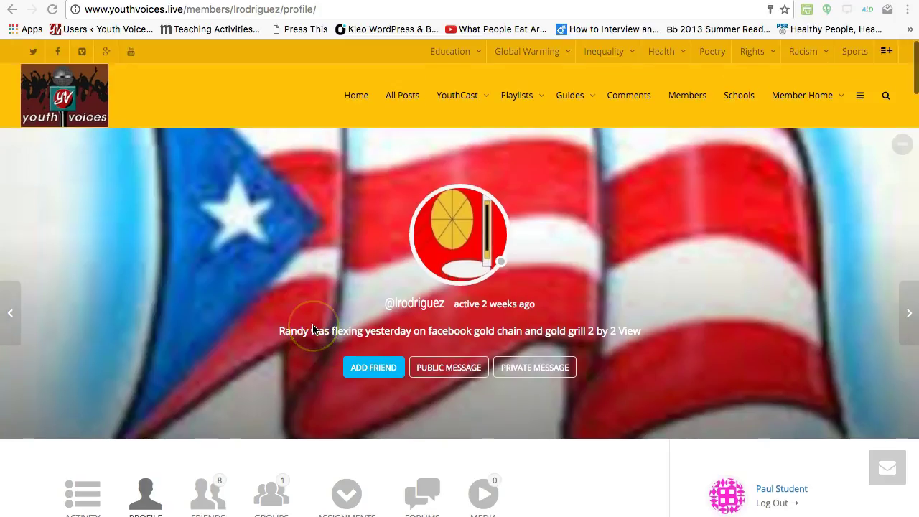
pyautogui.scroll(-5, 313, 330)
pyautogui.scroll(-4, 313, 330)
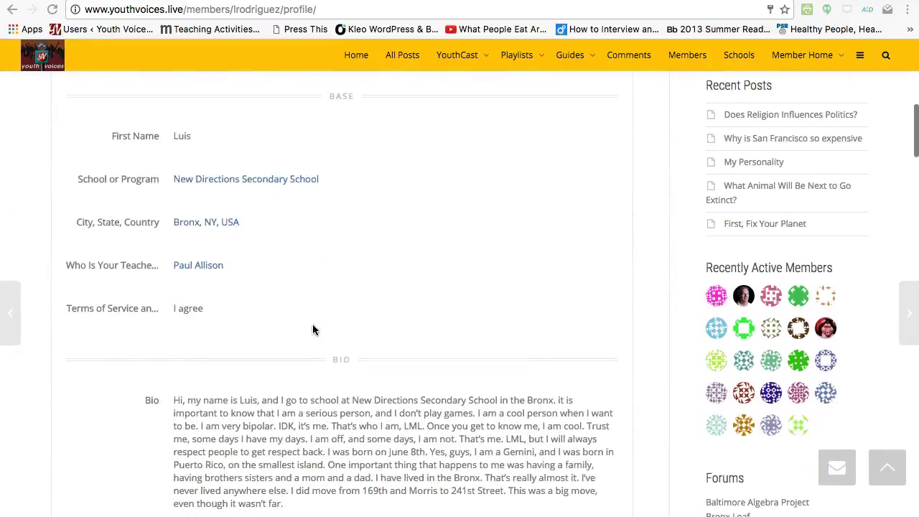
pyautogui.scroll(4, 313, 328)
pyautogui.click(180, 222)
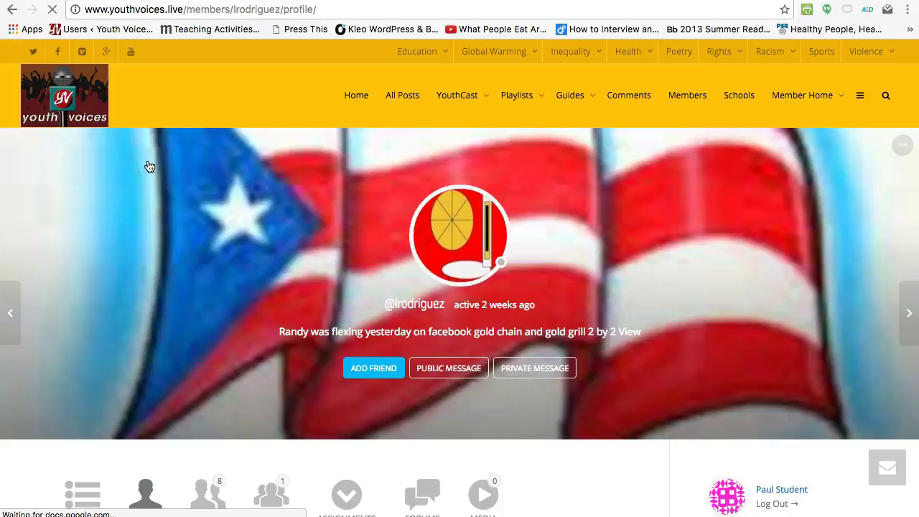
# - Find the profile's Badges section and open the Spark Inquiry with Questions badge
pyautogui.scroll(-8, 204, 246)
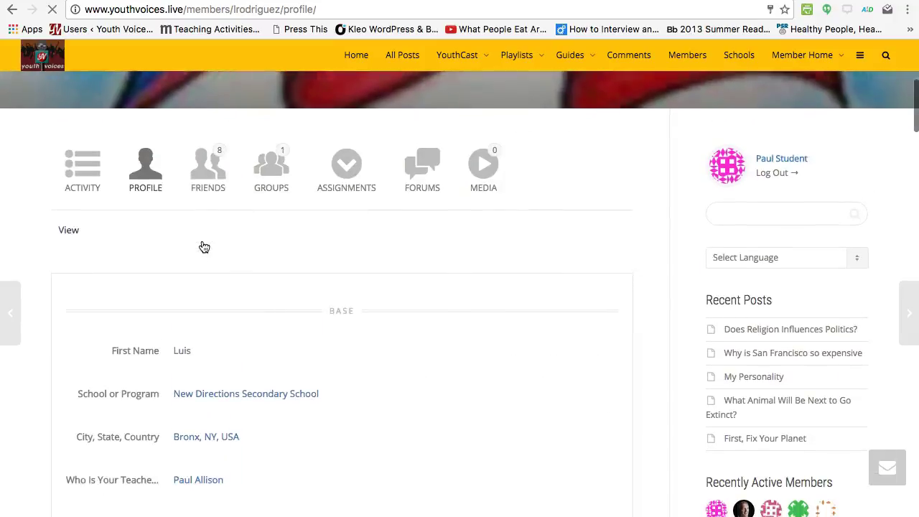
pyautogui.scroll(-2, 204, 246)
pyautogui.scroll(3, 204, 247)
pyautogui.scroll(-1, 204, 246)
pyautogui.scroll(-15, 204, 246)
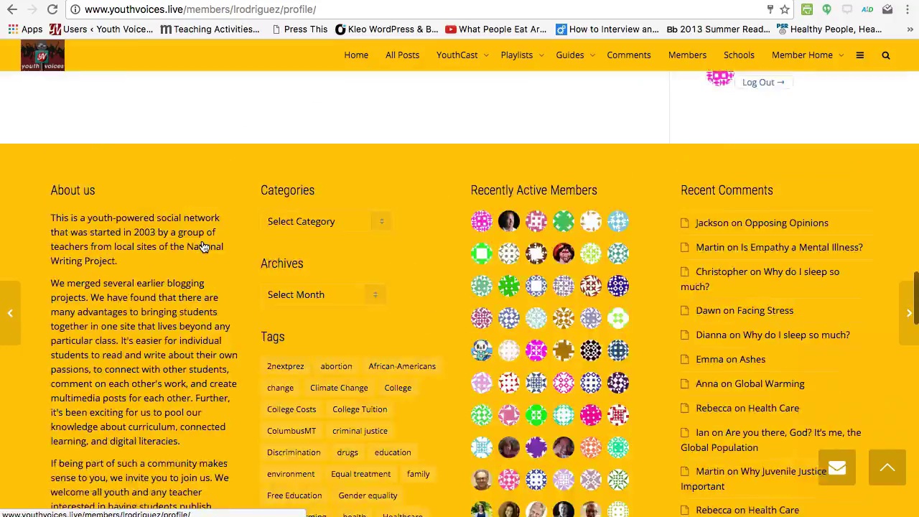
pyautogui.scroll(12, 204, 247)
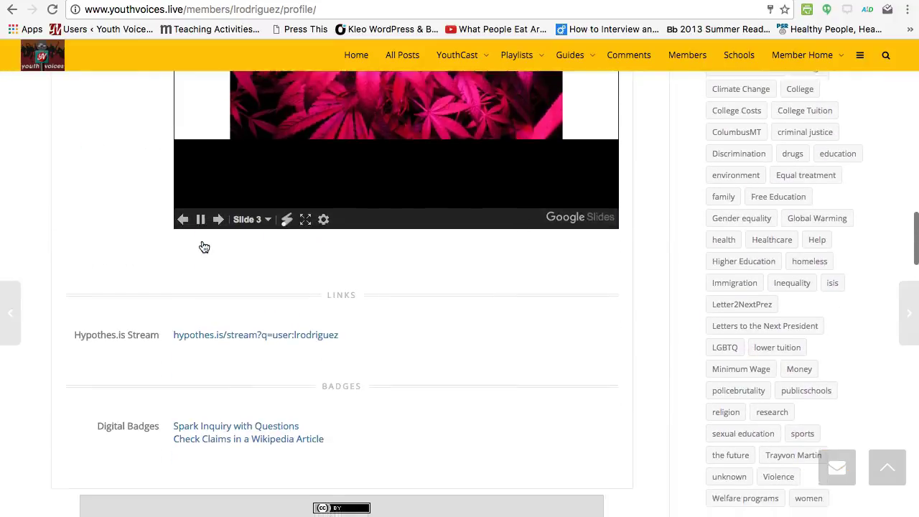
pyautogui.click(233, 427)
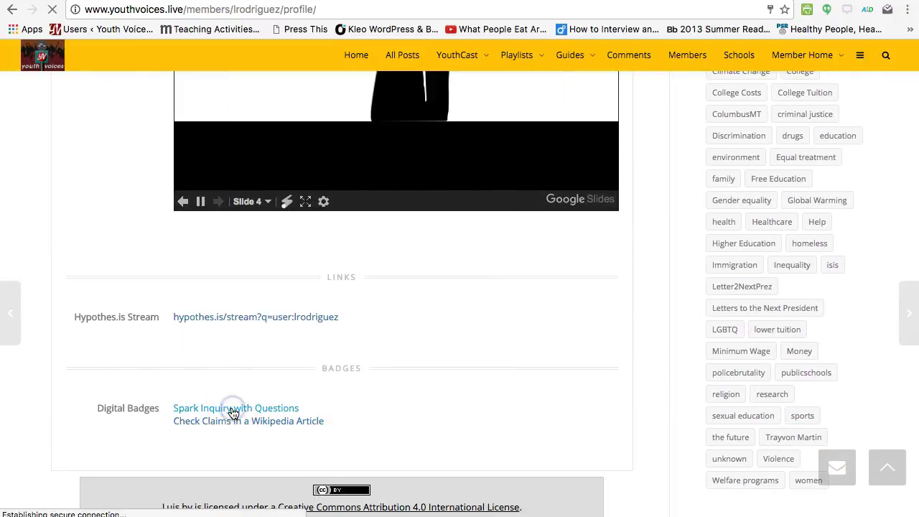
pyautogui.click(233, 413)
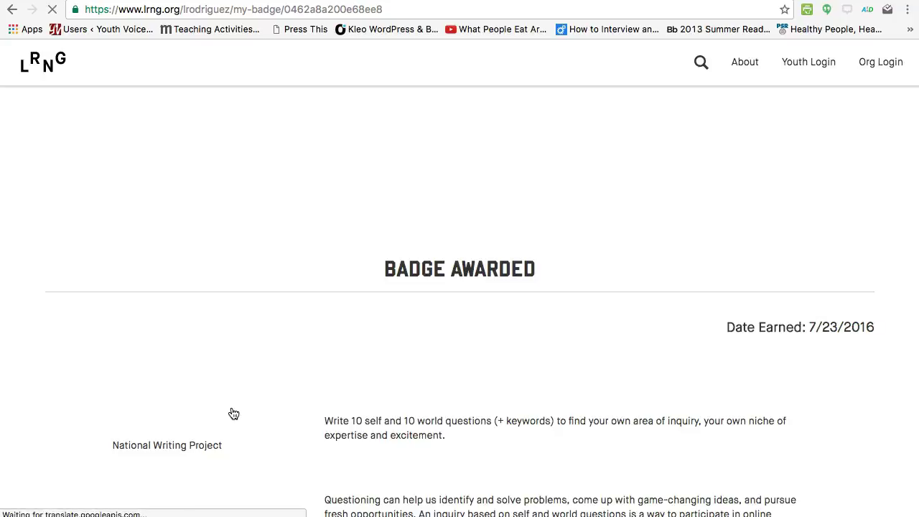
pyautogui.scroll(-5, 232, 400)
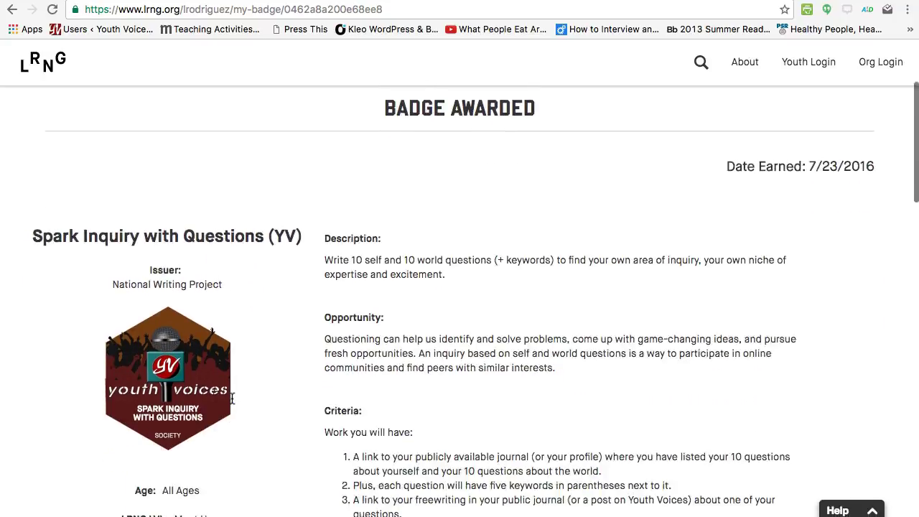
pyautogui.scroll(-5, 231, 401)
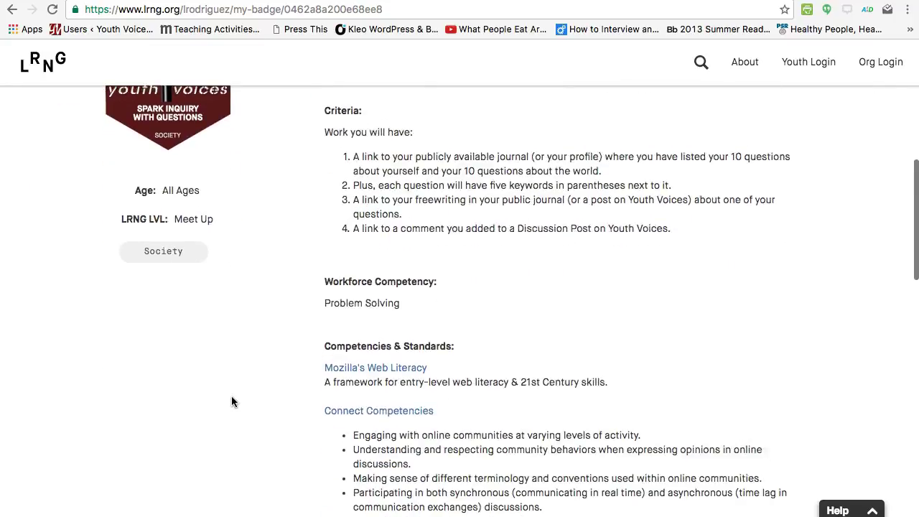
pyautogui.scroll(-15, 231, 401)
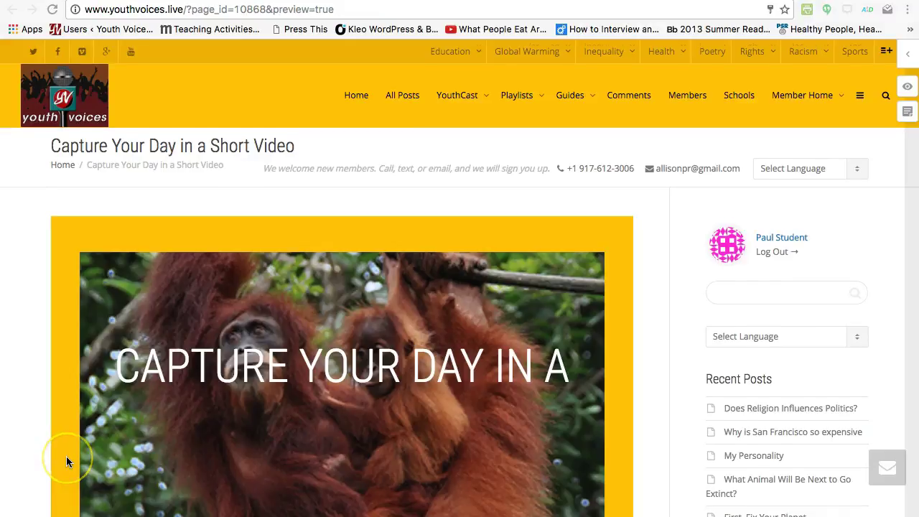
# - Review the preview's placeholder Digital XP and badge sections, then return to the CAPTURE YOUR DAY heading
pyautogui.scroll(-1, 66, 455)
pyautogui.scroll(-10, 66, 455)
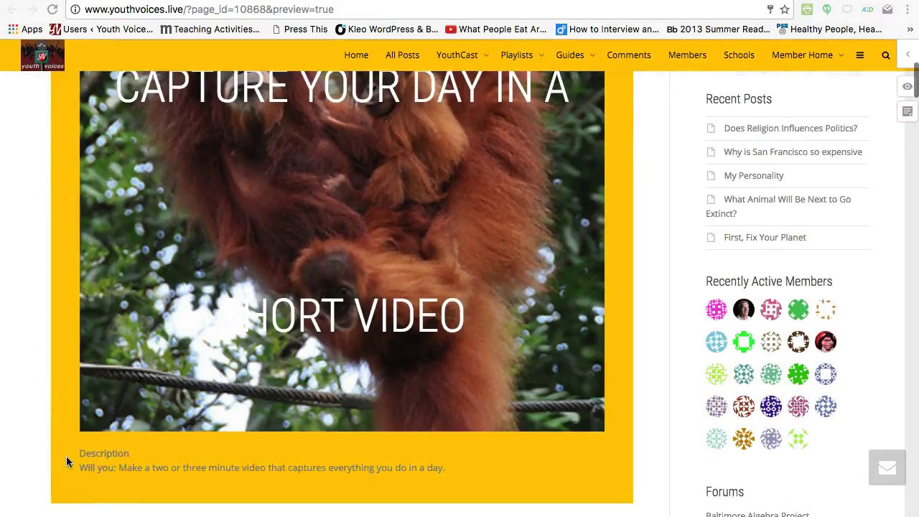
pyautogui.scroll(-5, 66, 460)
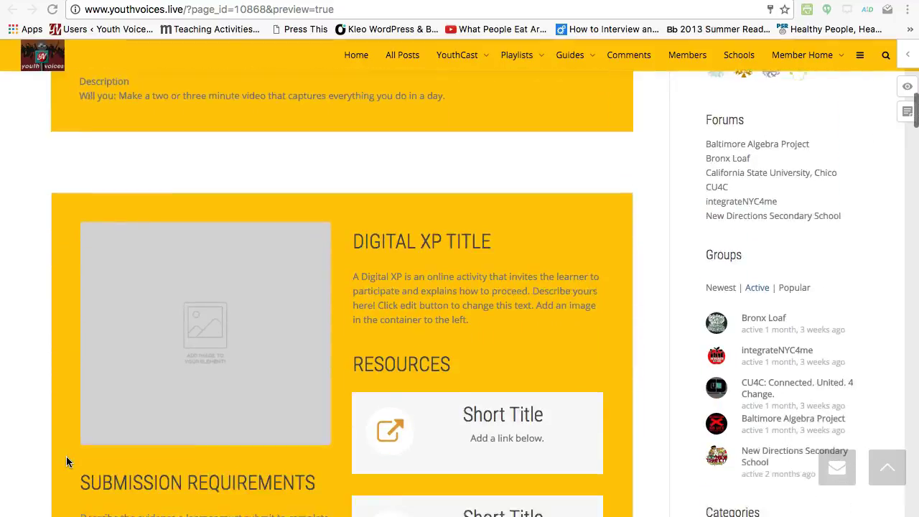
pyautogui.scroll(-5, 66, 461)
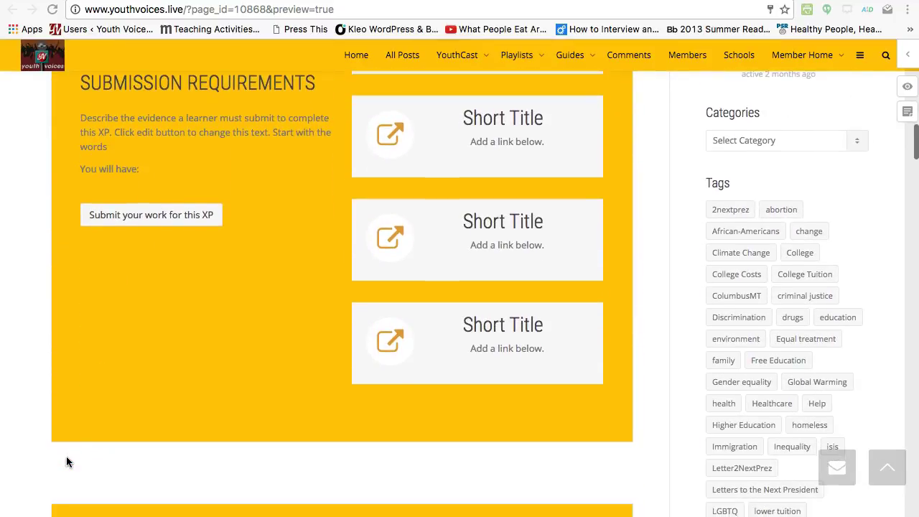
pyautogui.scroll(-5, 66, 462)
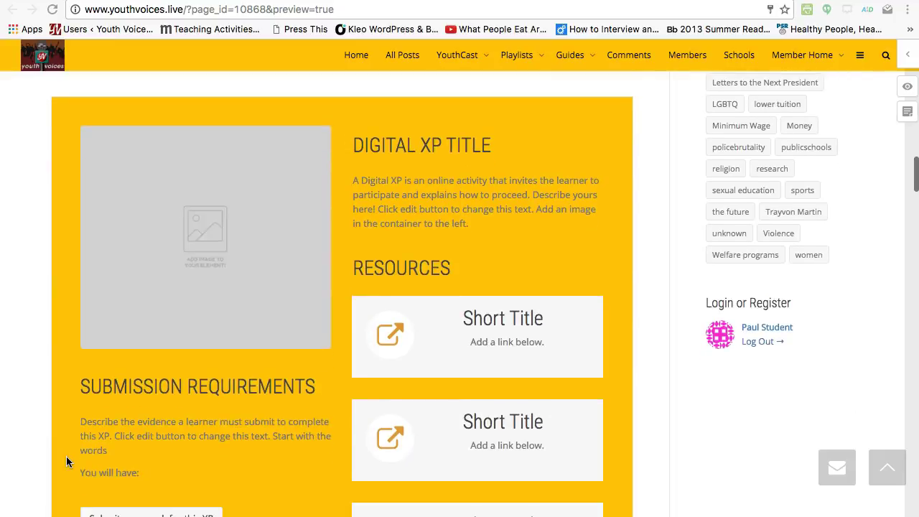
pyautogui.scroll(-6, 66, 462)
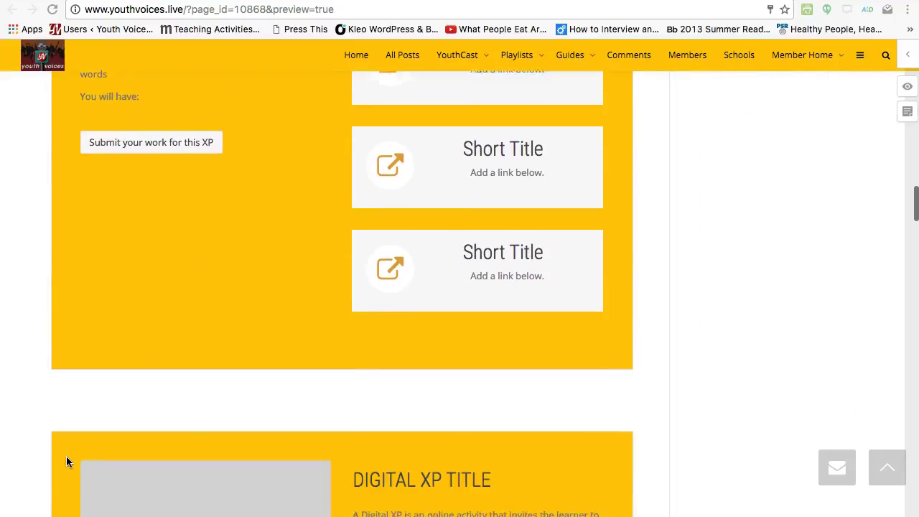
pyautogui.scroll(-7, 66, 461)
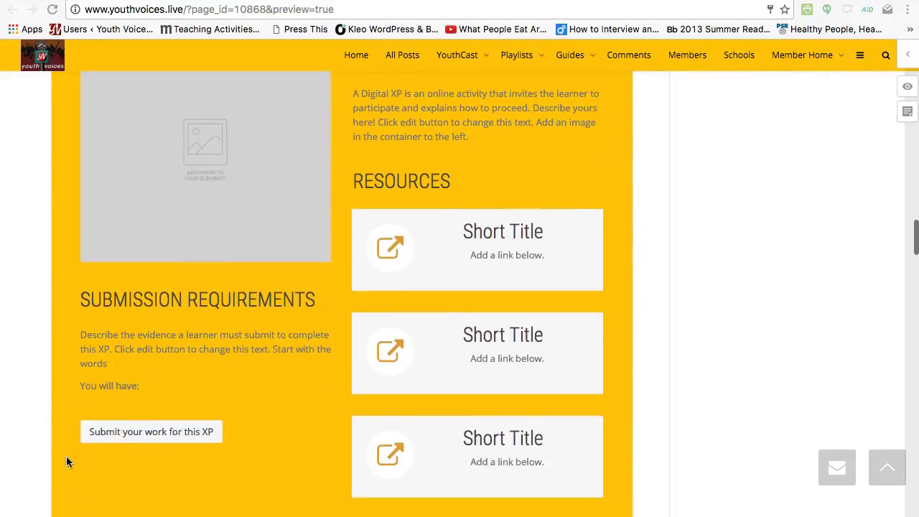
pyautogui.scroll(-6, 66, 461)
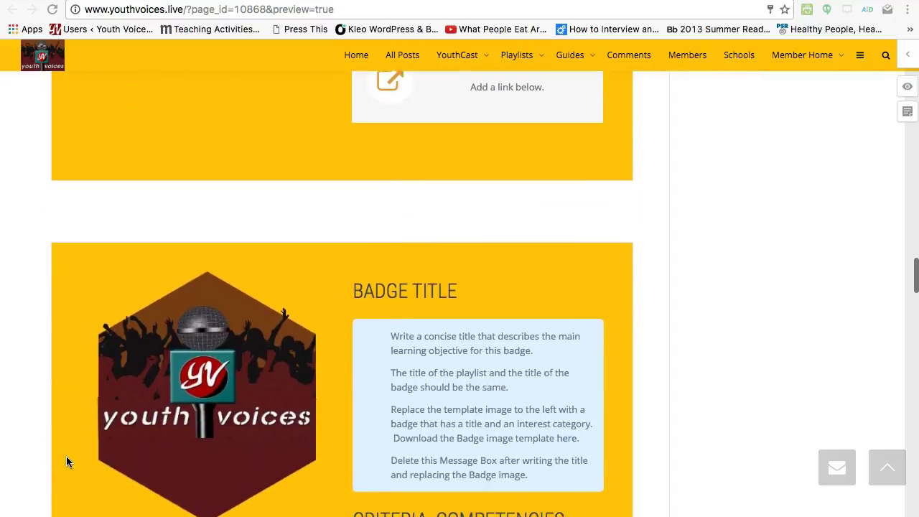
pyautogui.scroll(-6, 66, 457)
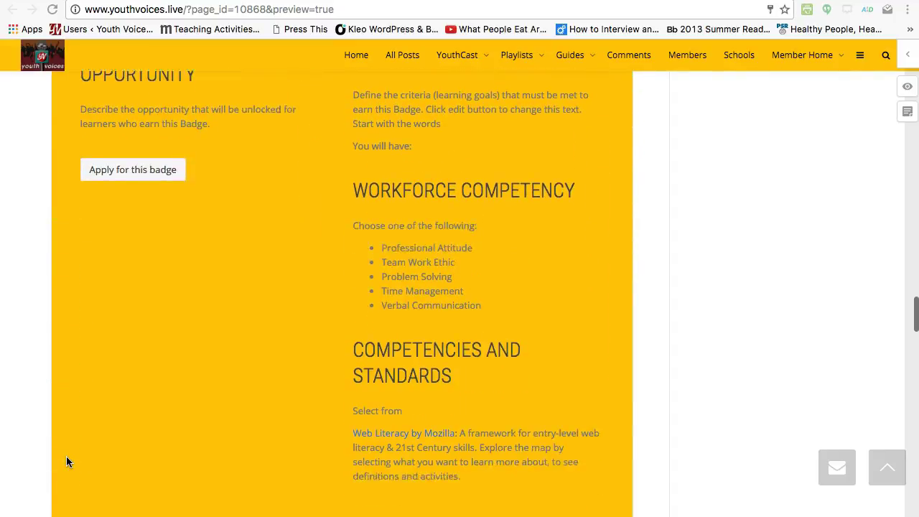
pyautogui.scroll(20, 66, 459)
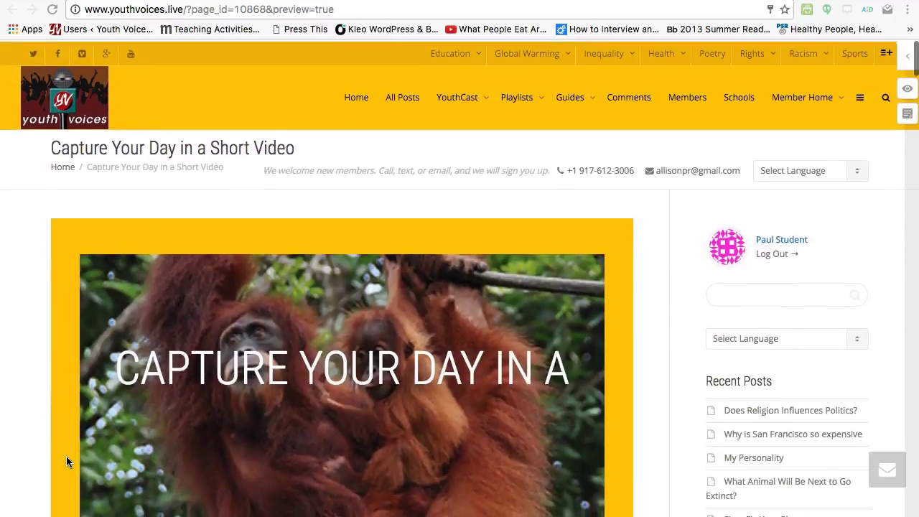
pyautogui.click(61, 484)
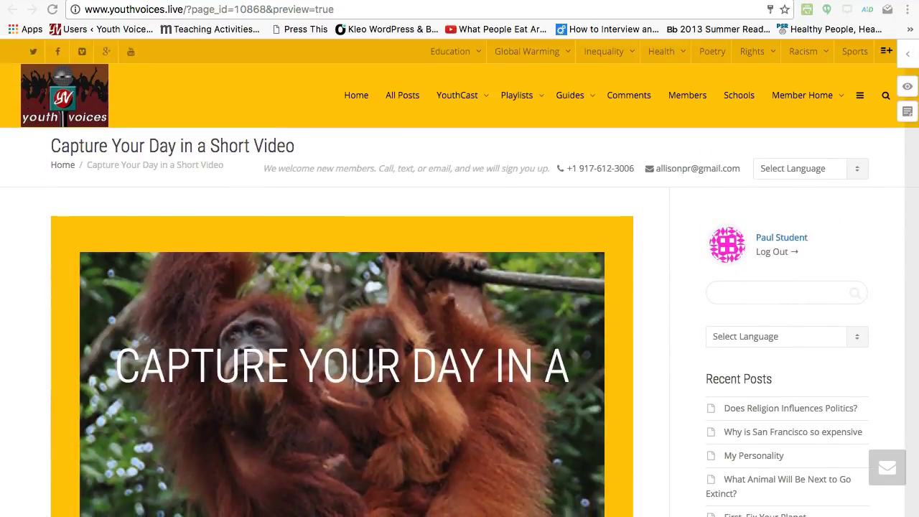